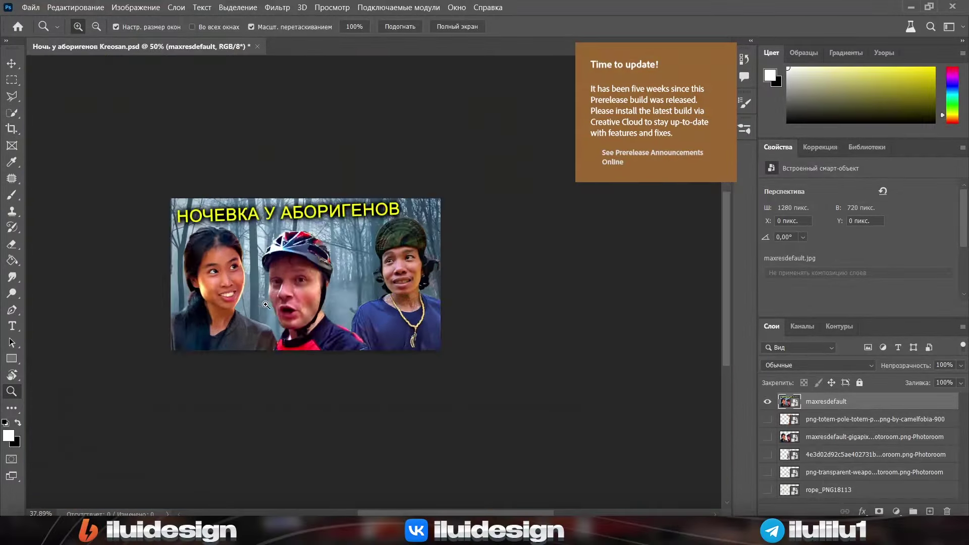
Inspect the original thumbnail and the totem, people cut-out, amulet and spear layers by toggling their visibility.
{"action": "left_click_drag", "start_coordinate": [299, 306], "coordinate": [301, 306]}
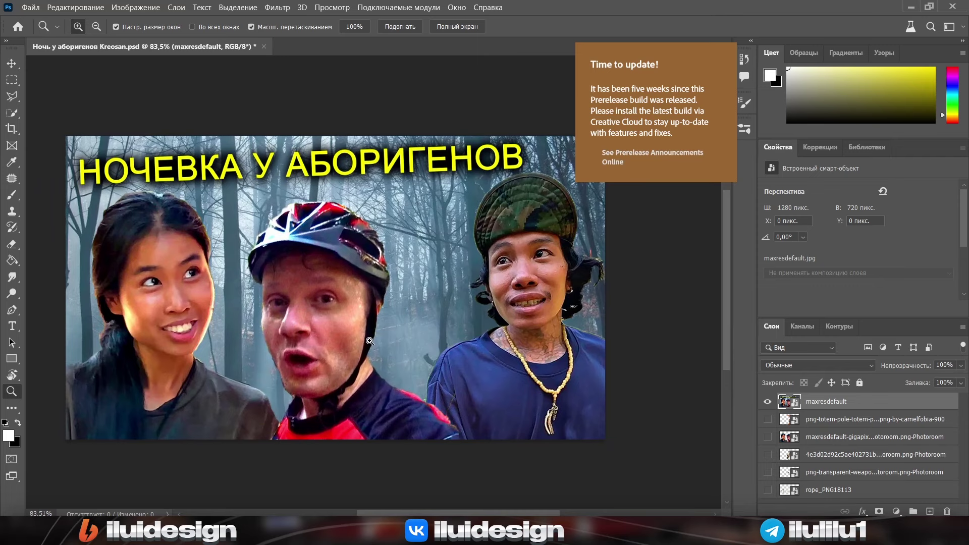
{"action": "left_click", "coordinate": [768, 401]}
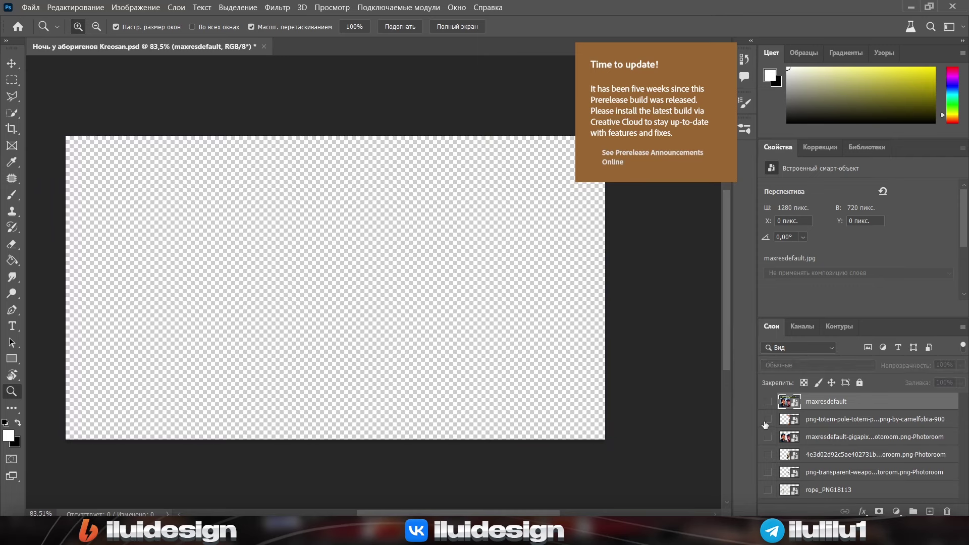
{"action": "left_click", "coordinate": [768, 419]}
{"action": "left_click", "coordinate": [768, 436]}
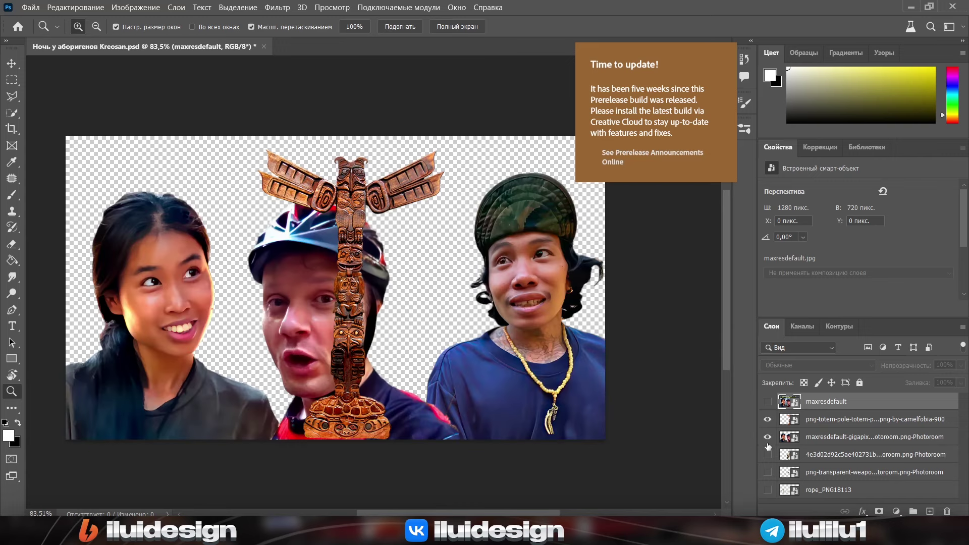
{"action": "left_click", "coordinate": [768, 454]}
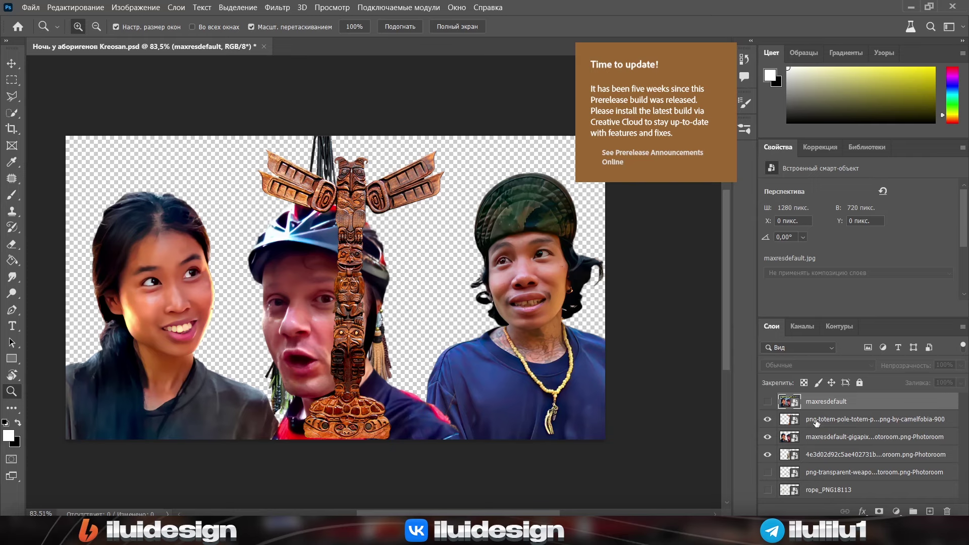
{"action": "left_click", "coordinate": [768, 437]}
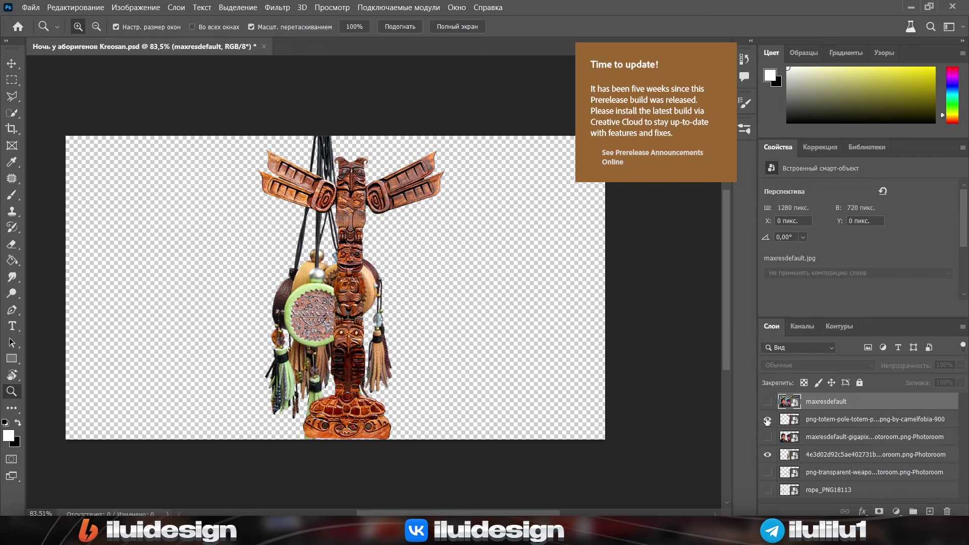
{"action": "left_click", "coordinate": [768, 419]}
{"action": "left_click_drag", "start_coordinate": [349, 330], "coordinate": [388, 330]}
{"action": "left_click", "coordinate": [766, 455]}
{"action": "left_click", "coordinate": [767, 473]}
{"action": "left_click_drag", "start_coordinate": [388, 265], "coordinate": [338, 274]}
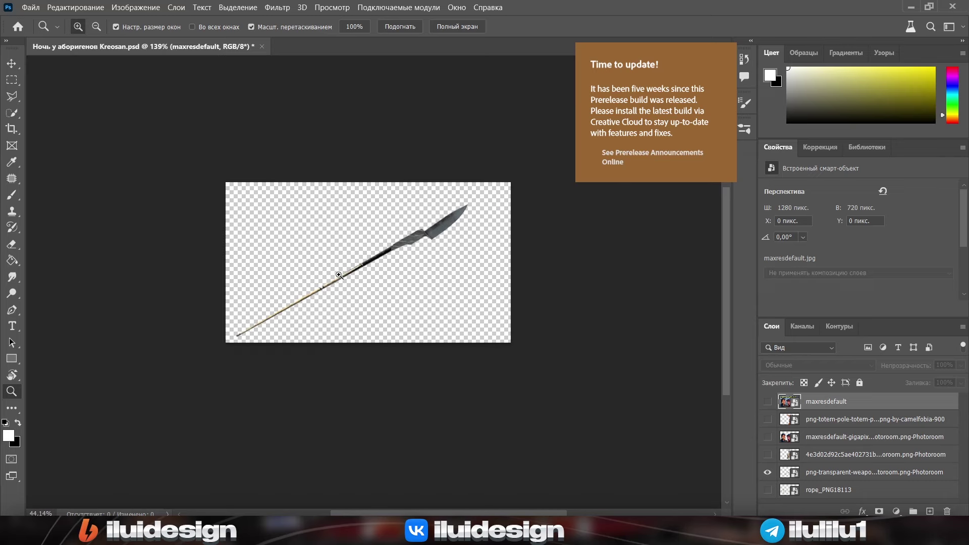
{"action": "left_click_drag", "start_coordinate": [395, 246], "coordinate": [466, 254]}
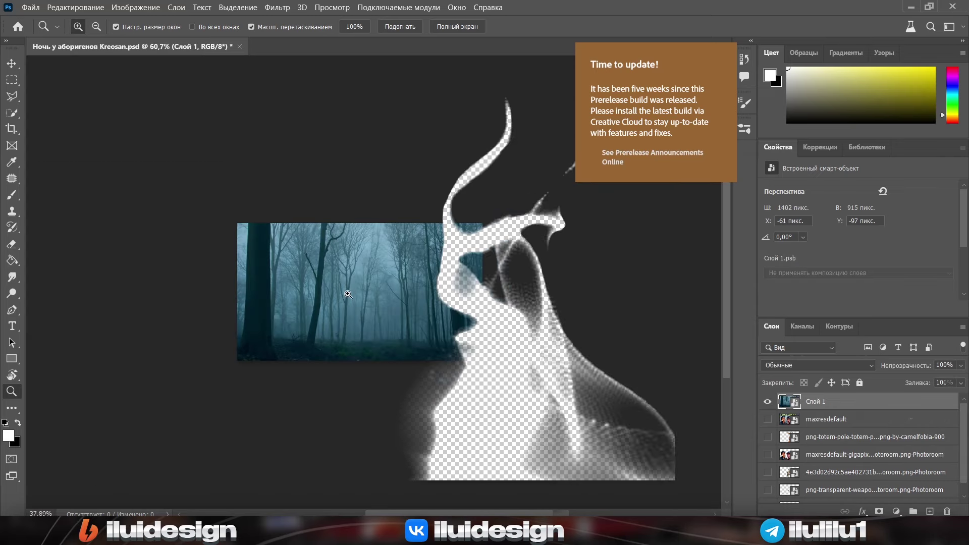
Examine the foggy forest background layer and compare it with the original thumbnail.
{"action": "mouse_move", "coordinate": [346, 292]}
{"action": "left_mouse_down"}
{"action": "mouse_move", "coordinate": [396, 281]}
{"action": "mouse_move", "coordinate": [338, 289]}
{"action": "left_mouse_up"}
{"action": "left_click_drag", "start_coordinate": [356, 282], "coordinate": [416, 267]}
{"action": "scroll", "coordinate": [399, 275], "scroll_direction": "down", "scroll_amount": 2}
{"action": "scroll", "coordinate": [411, 268], "scroll_direction": "up", "scroll_amount": 3}
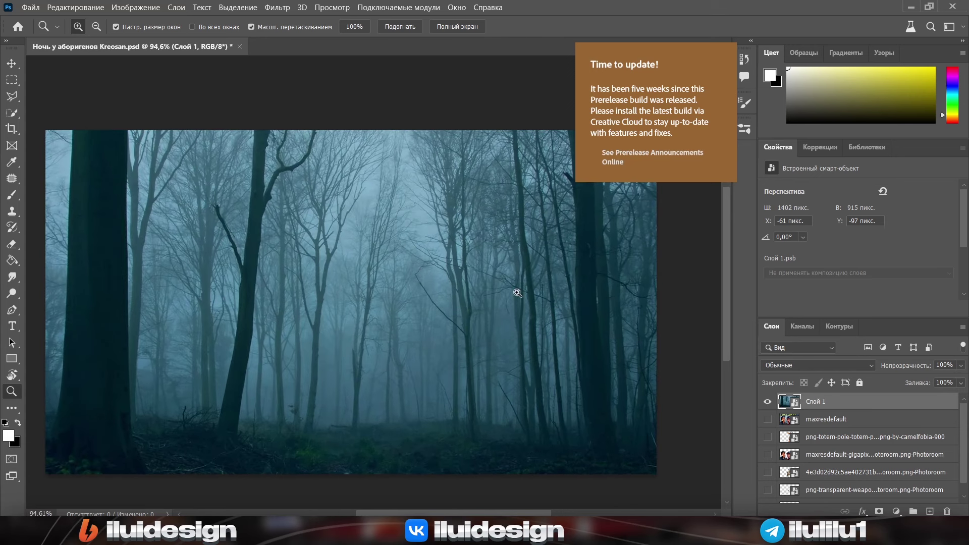
{"action": "left_click", "coordinate": [768, 402]}
{"action": "left_click", "coordinate": [768, 419]}
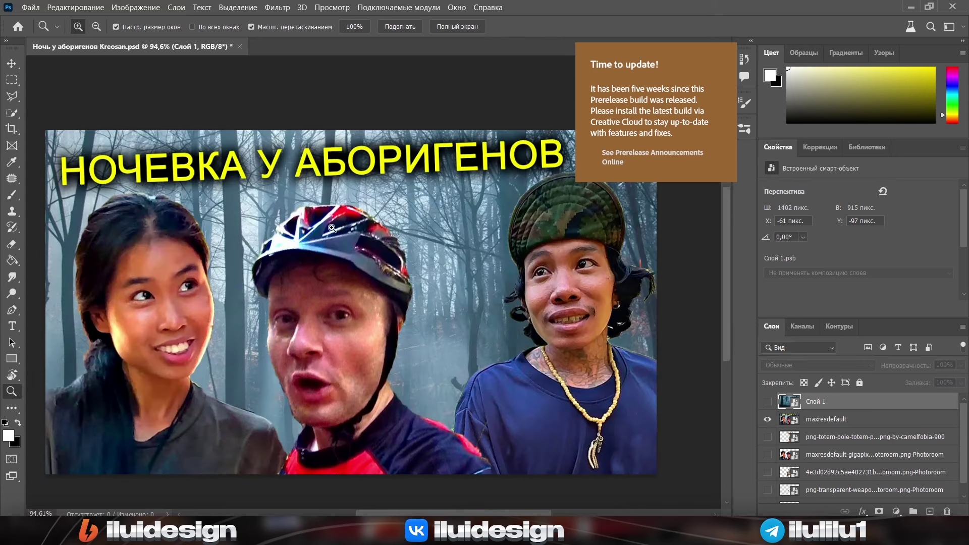
{"action": "left_click", "coordinate": [766, 420]}
{"action": "left_click", "coordinate": [768, 403]}
Move the forest layer below the original thumbnail and show the people cut-out layer directly above the forest.
{"action": "left_click_drag", "start_coordinate": [343, 322], "coordinate": [384, 310]}
{"action": "left_click_drag", "start_coordinate": [860, 425], "coordinate": [870, 397]}
{"action": "left_click_drag", "start_coordinate": [870, 397], "coordinate": [870, 395]}
{"action": "left_click", "coordinate": [768, 455]}
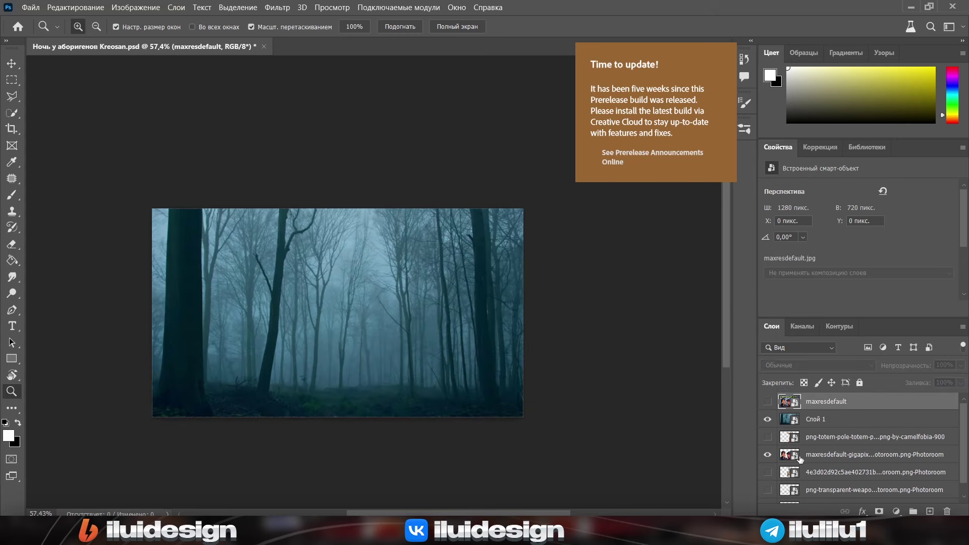
{"action": "left_click_drag", "start_coordinate": [827, 456], "coordinate": [822, 411]}
{"action": "left_click_drag", "start_coordinate": [387, 321], "coordinate": [361, 325]}
{"action": "left_click_drag", "start_coordinate": [359, 326], "coordinate": [325, 322]}
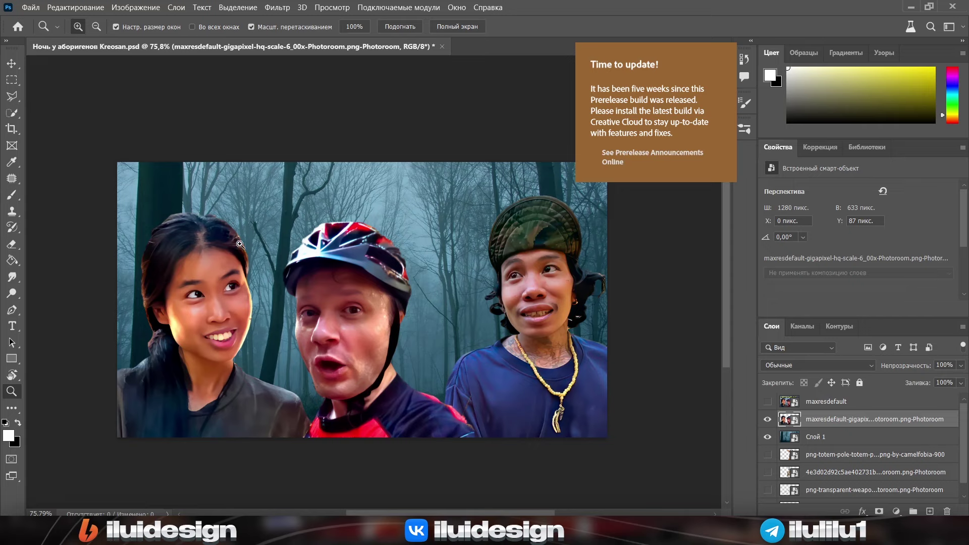
Cut out the man in the bicycle helmet with the Pen tool onto his own layer and convert it to a smart object.
{"action": "left_click_drag", "start_coordinate": [307, 208], "coordinate": [282, 264]}
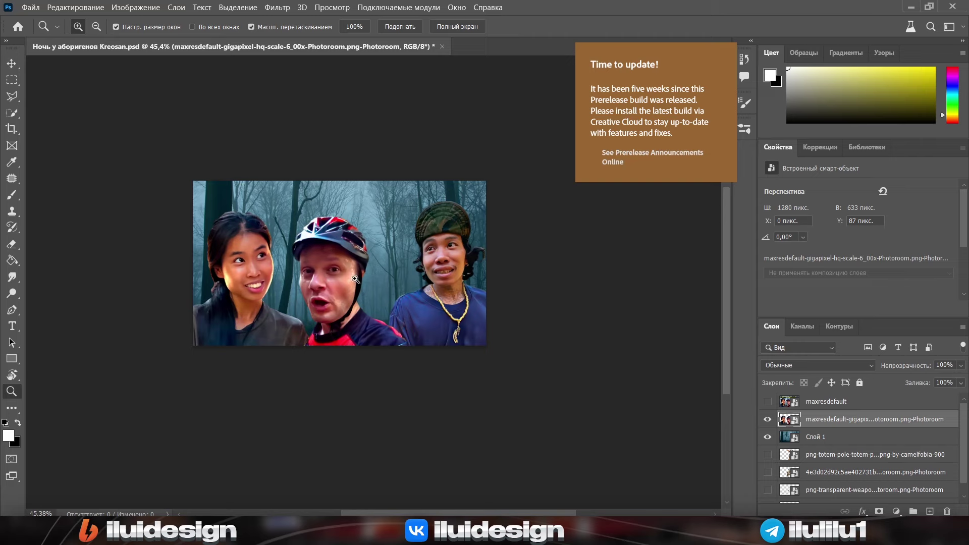
{"action": "left_click_drag", "start_coordinate": [362, 280], "coordinate": [399, 279]}
{"action": "left_click", "coordinate": [13, 310]}
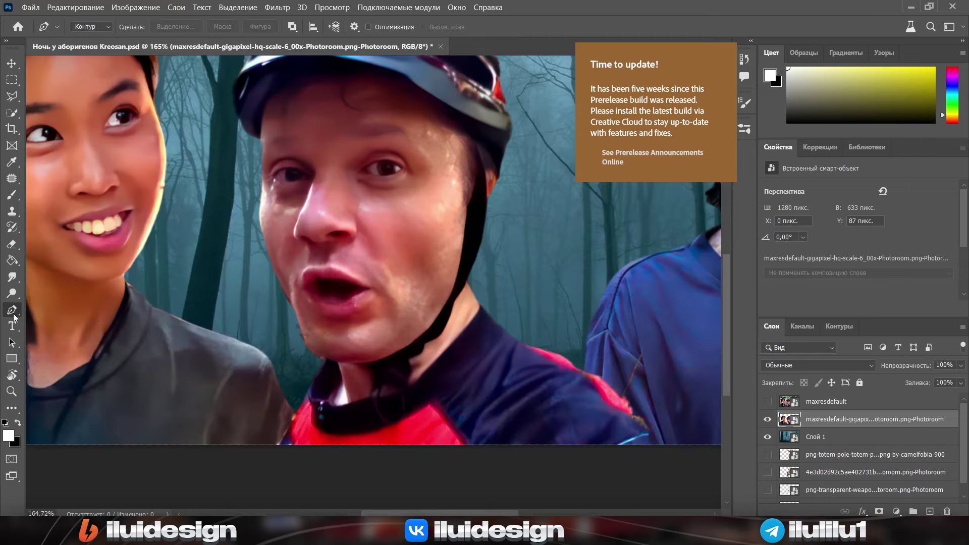
{"action": "left_click", "coordinate": [308, 372]}
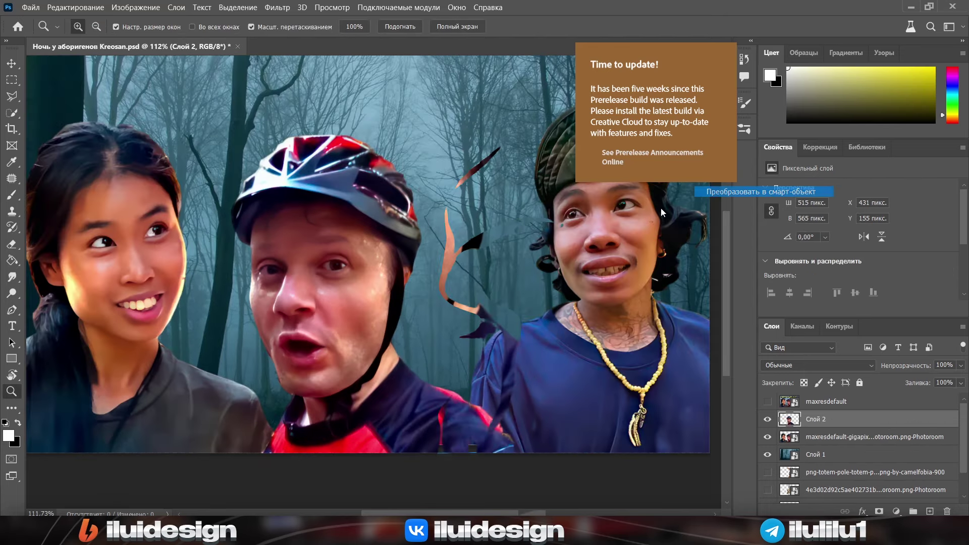
{"action": "scroll", "coordinate": [263, 288], "scroll_direction": "down", "scroll_amount": 3}
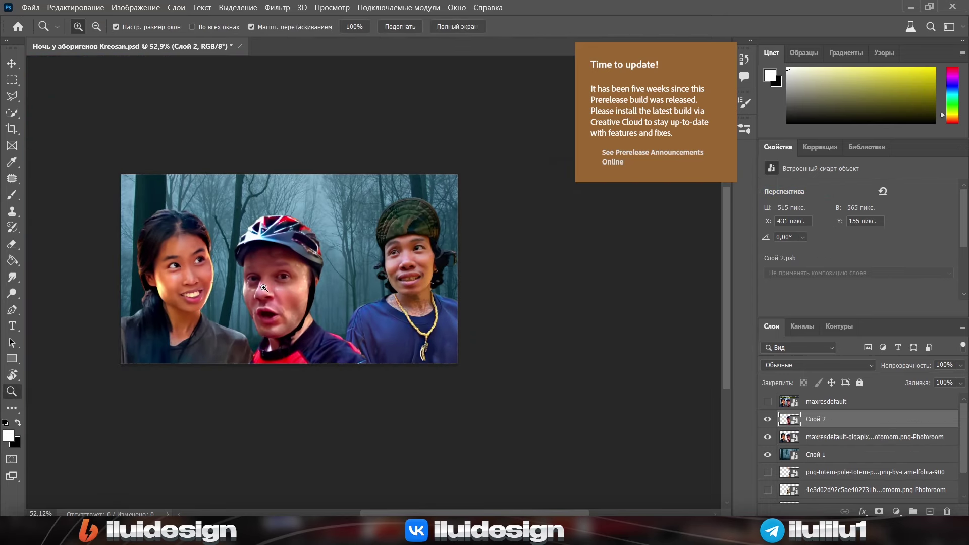
Enlarge the man in the helmet to 650 × 713 px and position him in the middle of the canvas.
{"action": "left_click_drag", "start_coordinate": [264, 288], "coordinate": [293, 268]}
{"action": "scroll", "coordinate": [299, 254], "scroll_direction": "down", "scroll_amount": 2}
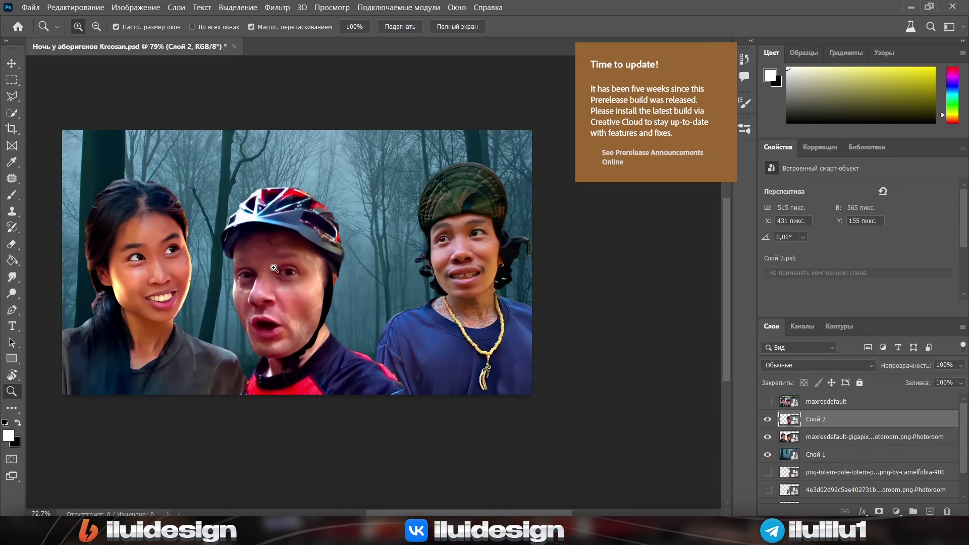
{"action": "key", "text": "ctrl+t"}
{"action": "left_click_drag", "start_coordinate": [309, 201], "coordinate": [304, 153]}
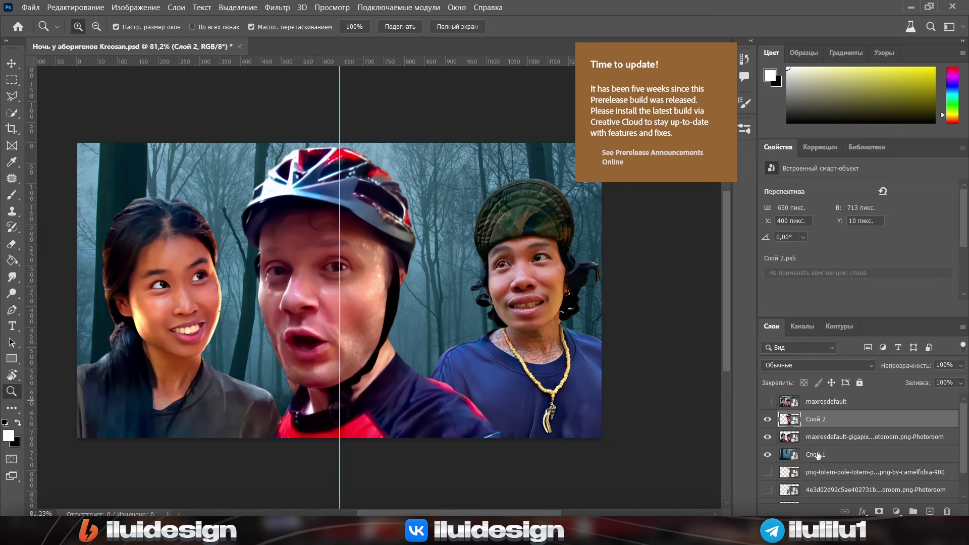
Split the remaining people cut-out into separate layers and place the amulet, rotated 13.4°, behind the woman's head.
{"action": "left_click", "coordinate": [819, 442]}
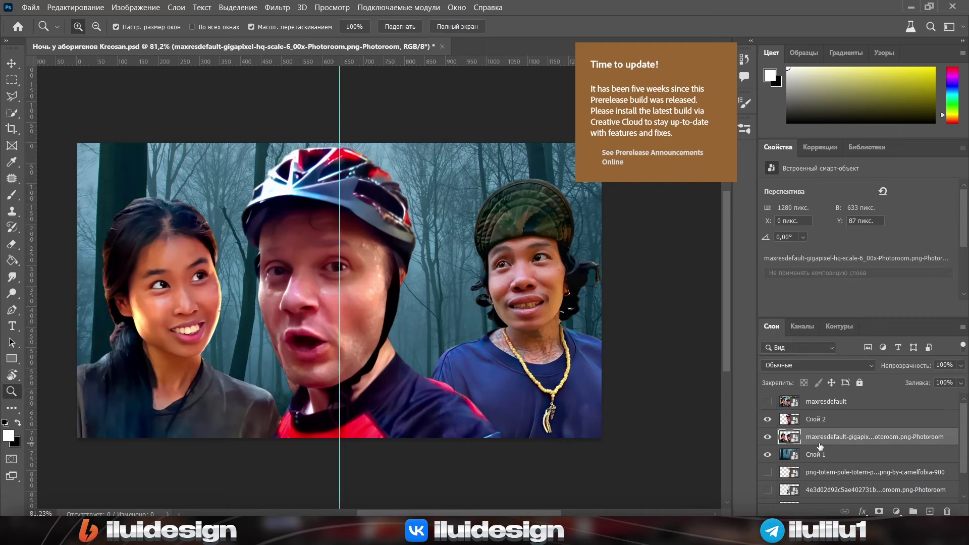
{"action": "left_click_drag", "start_coordinate": [213, 313], "coordinate": [258, 308]}
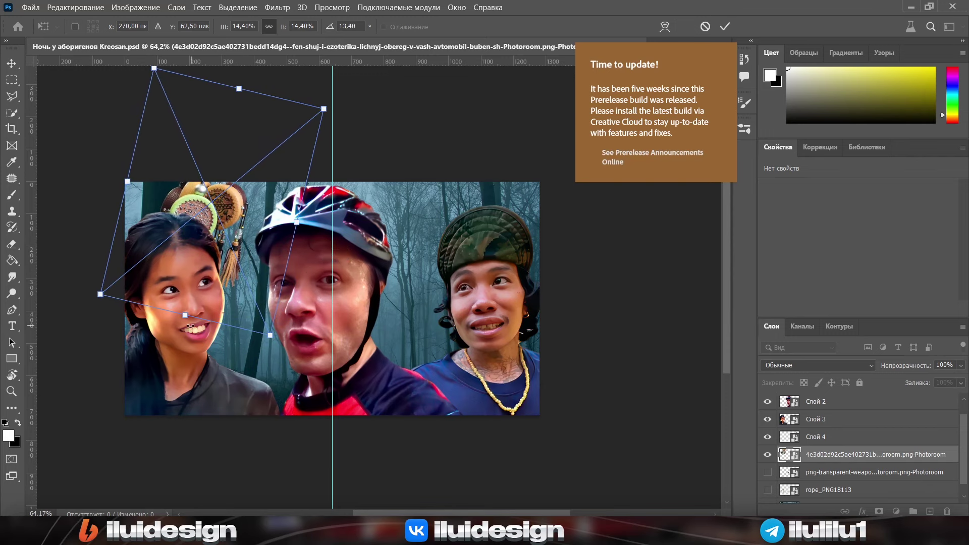
{"action": "left_click_drag", "start_coordinate": [191, 323], "coordinate": [174, 281]}
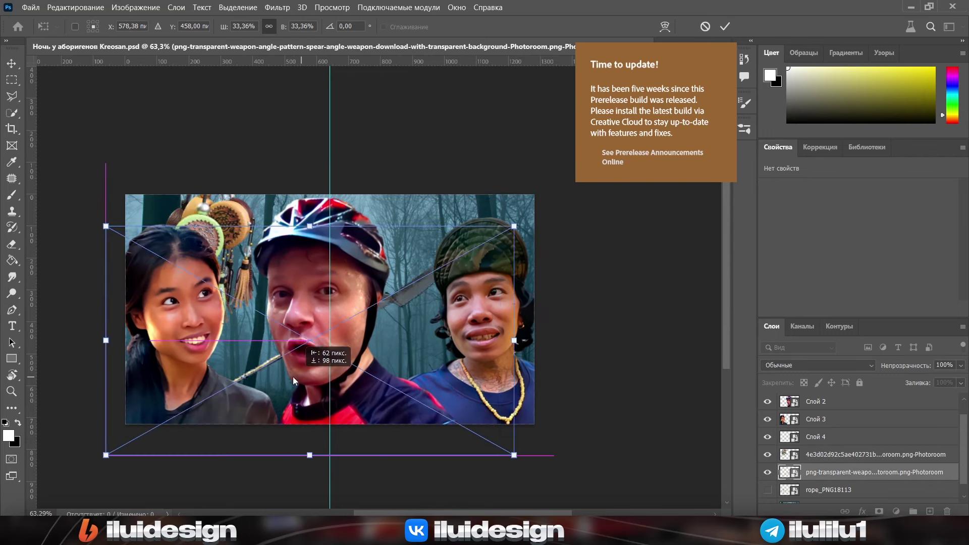
Scale the spear to 24.8%, flip it horizontally and place it beside the man in the camouflage cap.
{"action": "left_click_drag", "start_coordinate": [305, 376], "coordinate": [462, 255]}
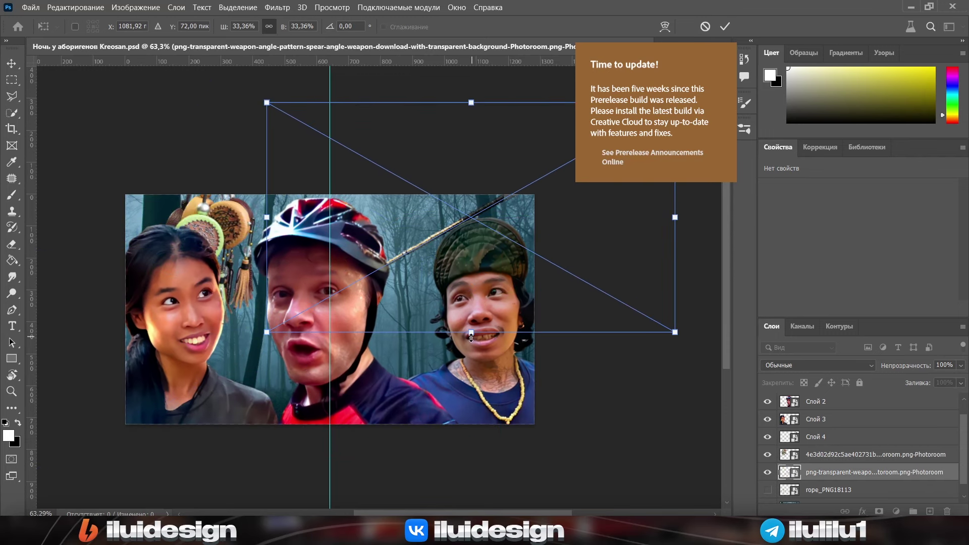
{"action": "left_click_drag", "start_coordinate": [471, 334], "coordinate": [464, 280]}
{"action": "right_click", "coordinate": [523, 235]}
{"action": "left_click", "coordinate": [560, 461]}
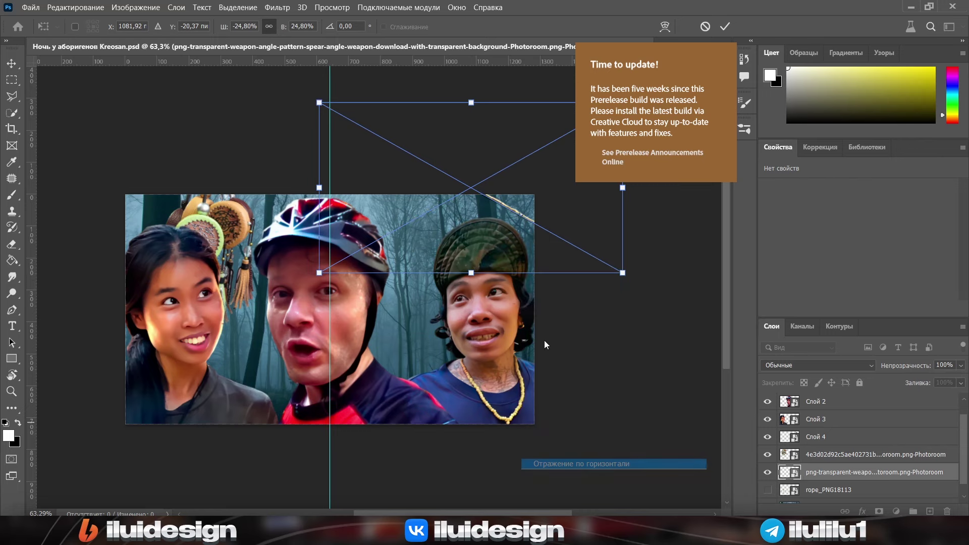
{"action": "left_click_drag", "start_coordinate": [501, 250], "coordinate": [555, 270]}
{"action": "mouse_move", "coordinate": [540, 328]}
{"action": "left_mouse_down"}
{"action": "mouse_move", "coordinate": [507, 350]}
{"action": "mouse_move", "coordinate": [514, 320]}
{"action": "mouse_move", "coordinate": [540, 298]}
{"action": "mouse_move", "coordinate": [537, 320]}
{"action": "left_mouse_up"}
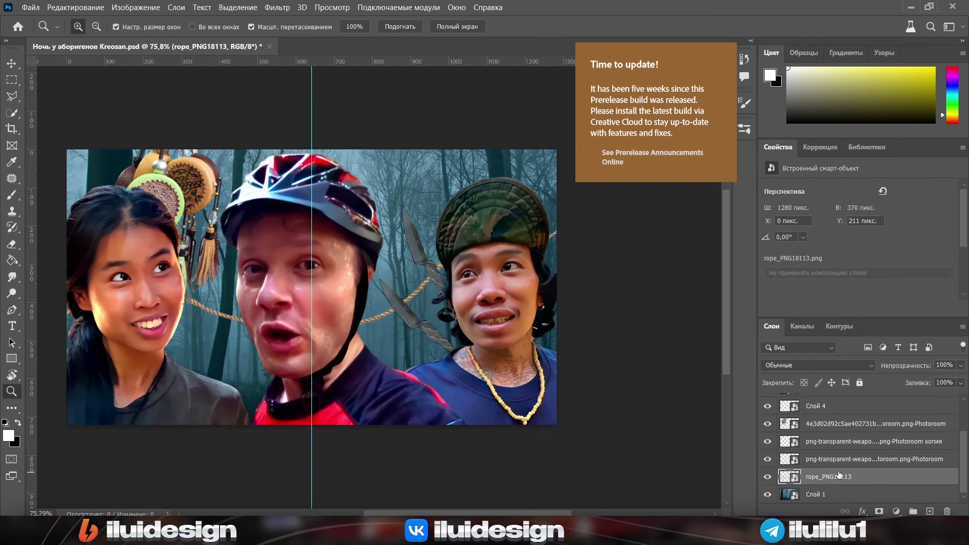
Transform the rope layer and lay it across the forest behind the three people.
{"action": "scroll", "coordinate": [323, 293], "scroll_direction": "down", "scroll_amount": 2}
{"action": "key", "text": "ctrl+t"}
{"action": "left_click_drag", "start_coordinate": [415, 324], "coordinate": [353, 348]}
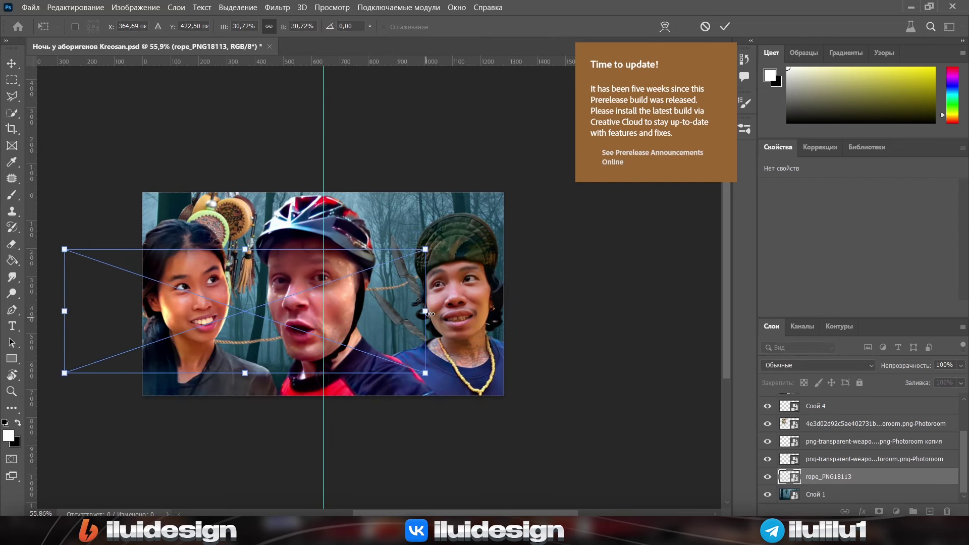
{"action": "left_click_drag", "start_coordinate": [423, 339], "coordinate": [577, 303]}
{"action": "left_click_drag", "start_coordinate": [603, 318], "coordinate": [604, 297]}
{"action": "left_click_drag", "start_coordinate": [505, 305], "coordinate": [514, 298]}
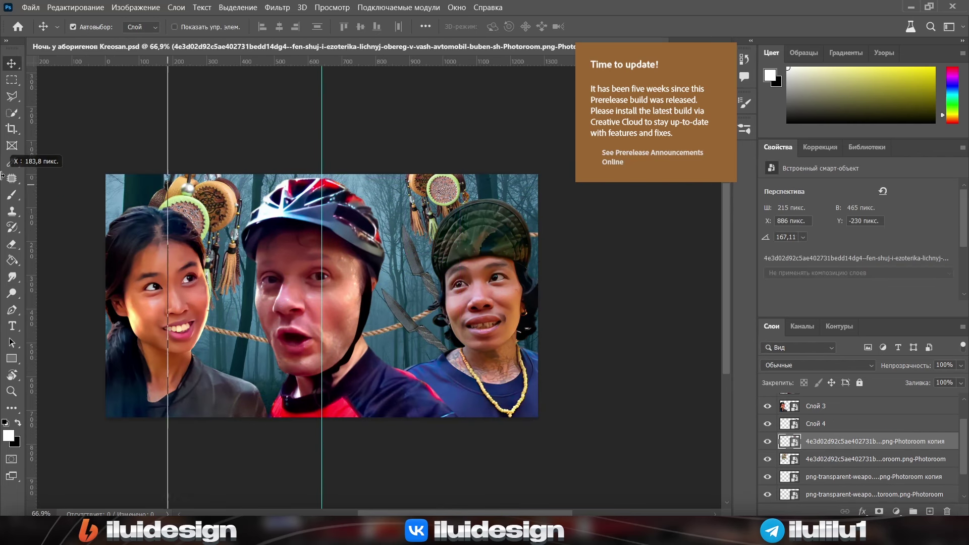
Add the titles "НОЧЬ" and "У АБОРИГЕНОВ" in the MythBusters font across the lower part of the thumbnail.
{"action": "left_click", "coordinate": [11, 391]}
{"action": "left_click_drag", "start_coordinate": [298, 224], "coordinate": [232, 279]}
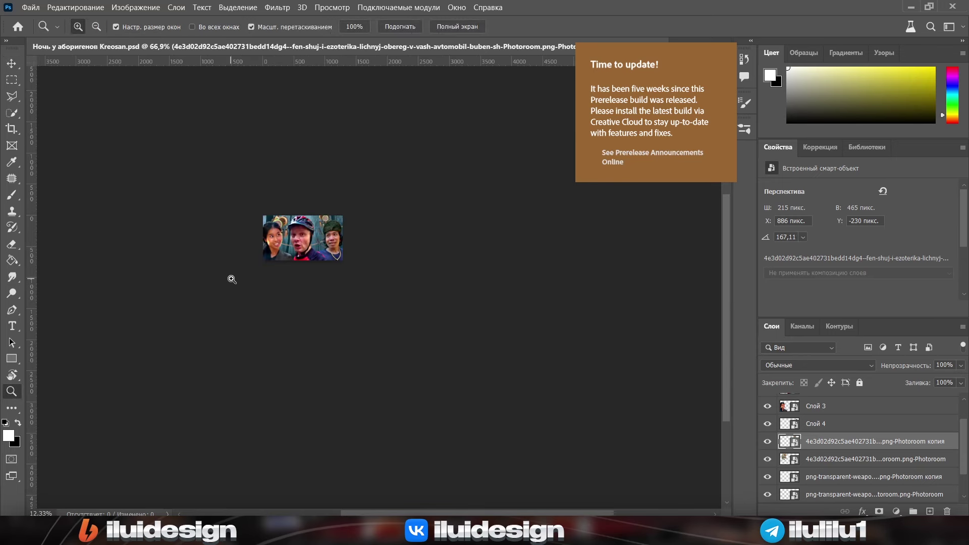
{"action": "left_click_drag", "start_coordinate": [326, 218], "coordinate": [342, 341]}
{"action": "mouse_move", "coordinate": [341, 307]}
{"action": "left_mouse_down"}
{"action": "mouse_move", "coordinate": [384, 287]}
{"action": "mouse_move", "coordinate": [342, 298]}
{"action": "mouse_move", "coordinate": [339, 279]}
{"action": "mouse_move", "coordinate": [328, 286]}
{"action": "mouse_move", "coordinate": [358, 283]}
{"action": "mouse_move", "coordinate": [290, 302]}
{"action": "mouse_move", "coordinate": [323, 301]}
{"action": "left_mouse_up"}
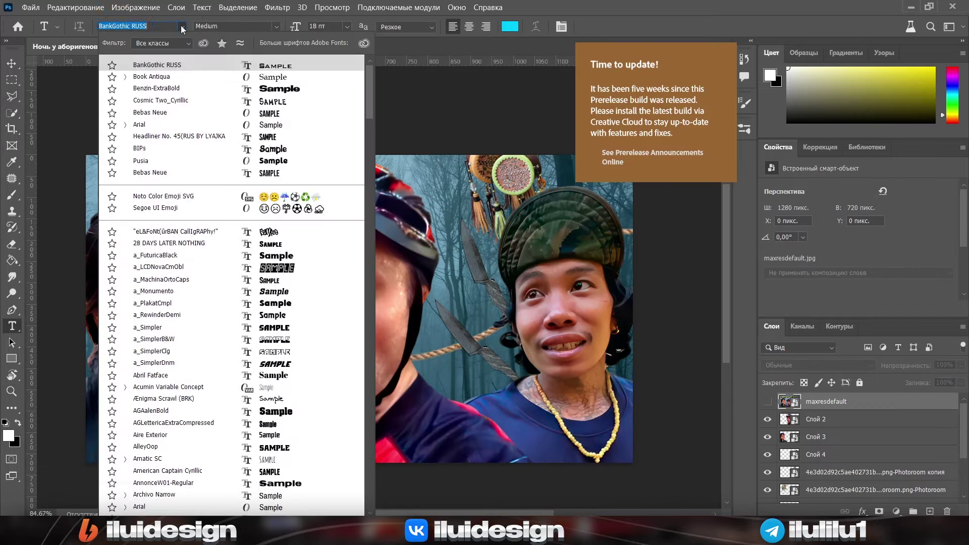
{"action": "scroll", "coordinate": [315, 228], "scroll_direction": "down", "scroll_amount": 5}
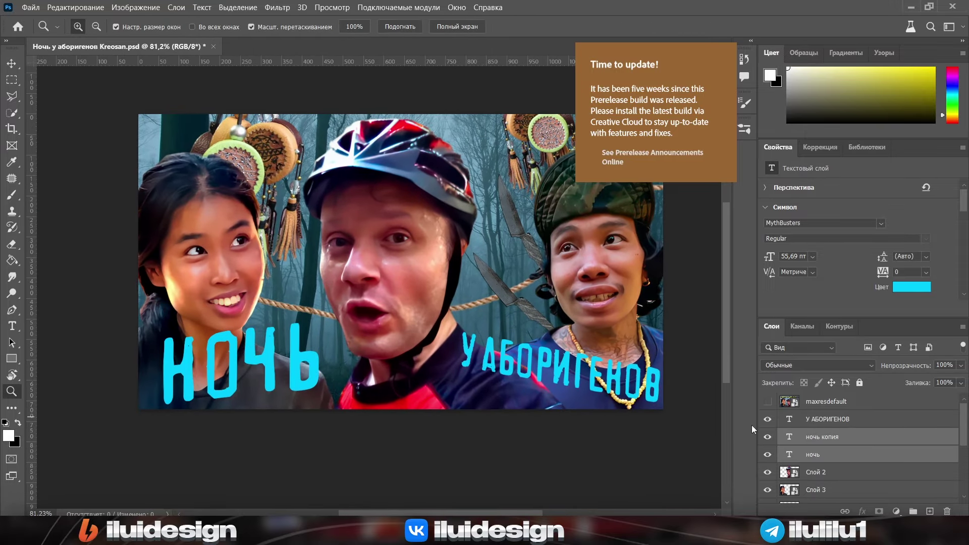
Remove the duplicate "ночь" text layer and nudge the "НОЧЬ" title slightly upward.
{"action": "left_click", "coordinate": [844, 443]}
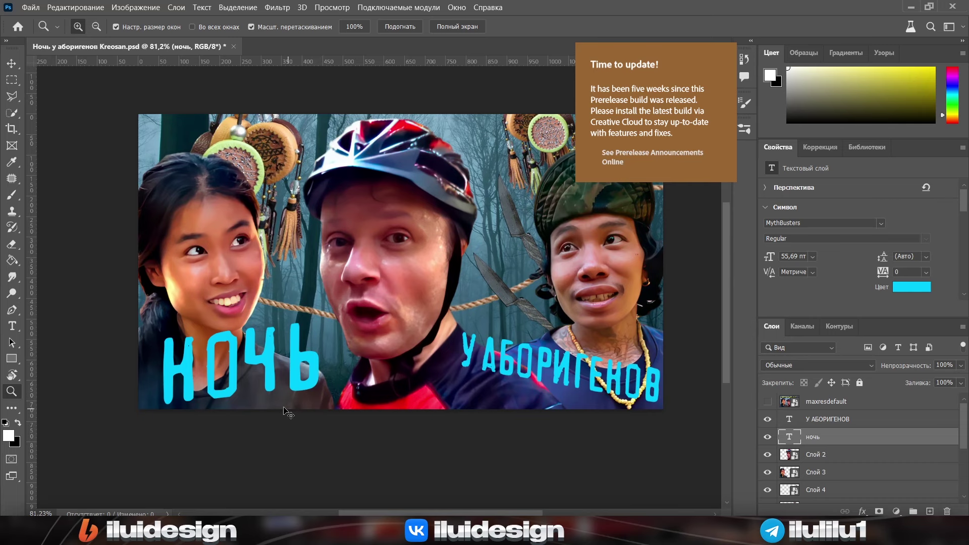
{"action": "key", "text": "ctrl+t"}
{"action": "left_click_drag", "start_coordinate": [272, 378], "coordinate": [272, 371]}
{"action": "key", "text": "Return"}
Check how the titles and people read at reduced and enlarged thumbnail sizes.
{"action": "left_click_drag", "start_coordinate": [218, 287], "coordinate": [181, 329]}
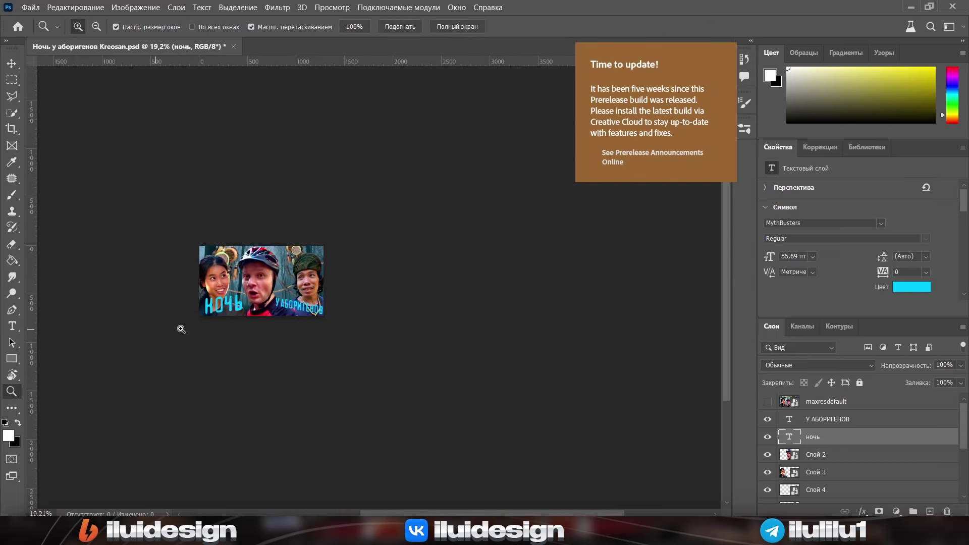
{"action": "left_click_drag", "start_coordinate": [235, 291], "coordinate": [271, 301]}
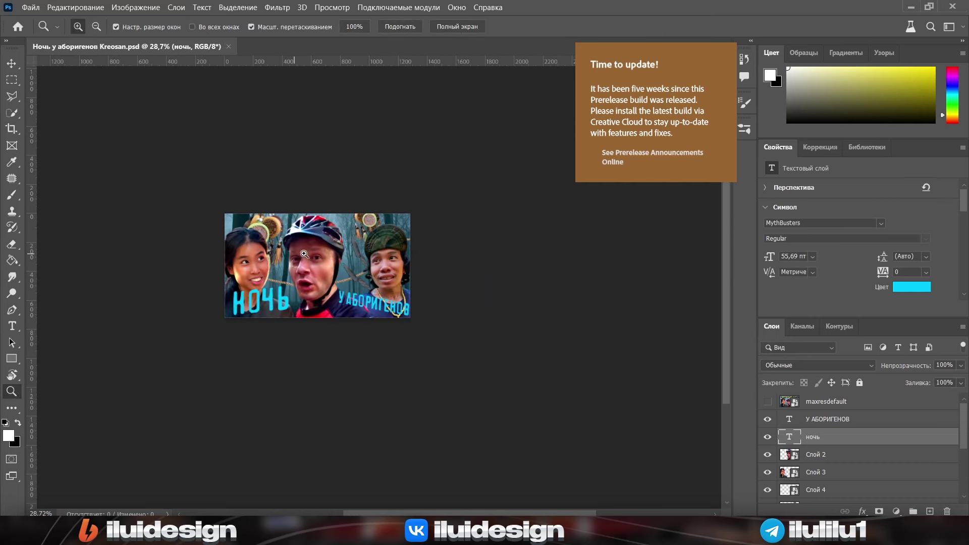
{"action": "left_click_drag", "start_coordinate": [305, 254], "coordinate": [290, 318]}
{"action": "left_click_drag", "start_coordinate": [318, 282], "coordinate": [313, 325]}
{"action": "left_click_drag", "start_coordinate": [342, 259], "coordinate": [369, 274]}
{"action": "left_click_drag", "start_coordinate": [313, 333], "coordinate": [336, 345]}
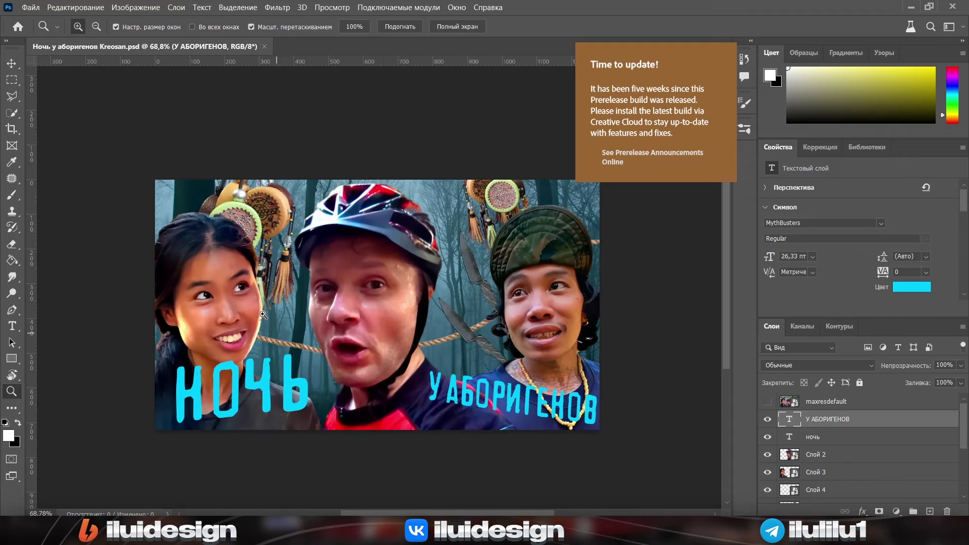
Style both titles with bevel, gradient overlay and shadow effects, and group them as "ТЕКСТ".
{"action": "left_click_drag", "start_coordinate": [263, 315], "coordinate": [374, 290]}
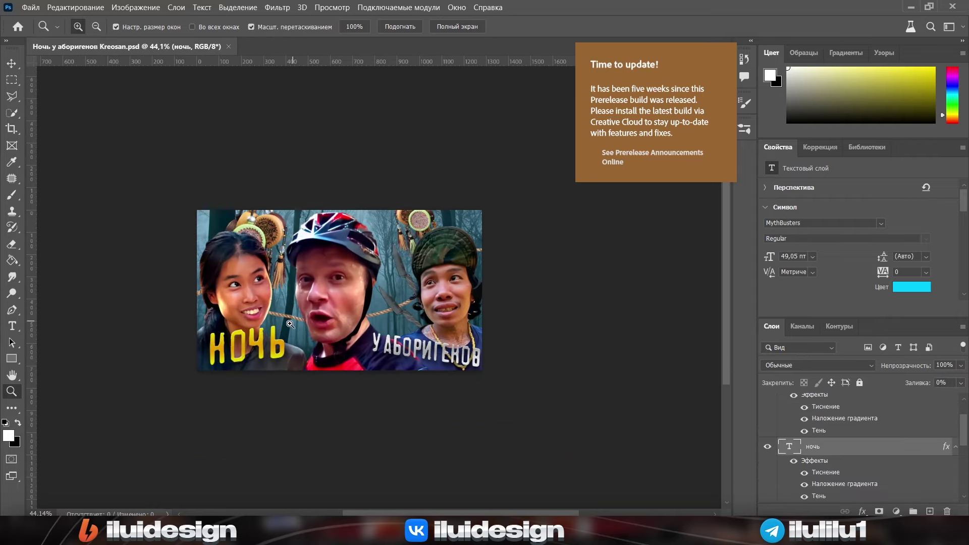
{"action": "left_click_drag", "start_coordinate": [290, 324], "coordinate": [250, 337]}
{"action": "left_click_drag", "start_coordinate": [374, 343], "coordinate": [290, 322]}
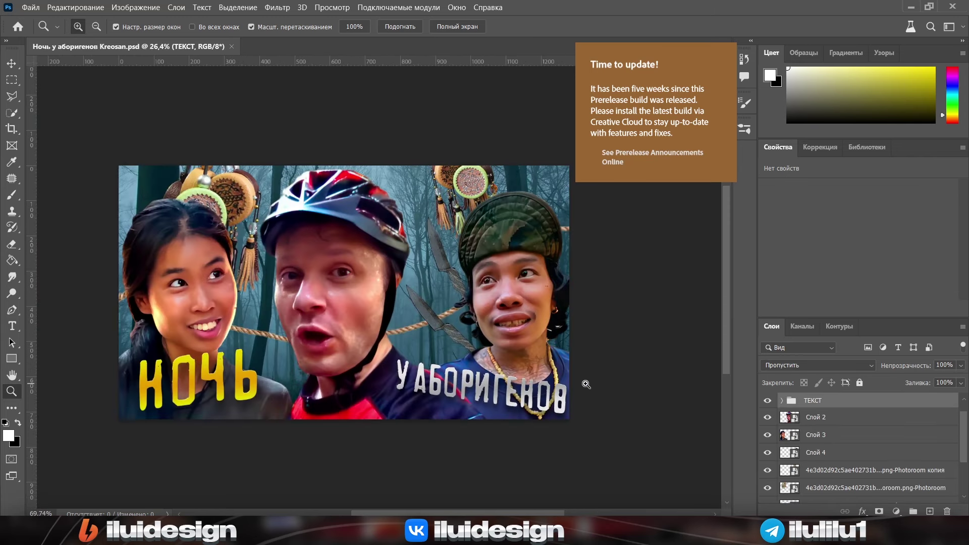
Add a new layer above "Слой 2" and paint soft black shading over the lower part of the thumbnail with a large brush.
{"action": "left_click", "coordinate": [930, 511]}
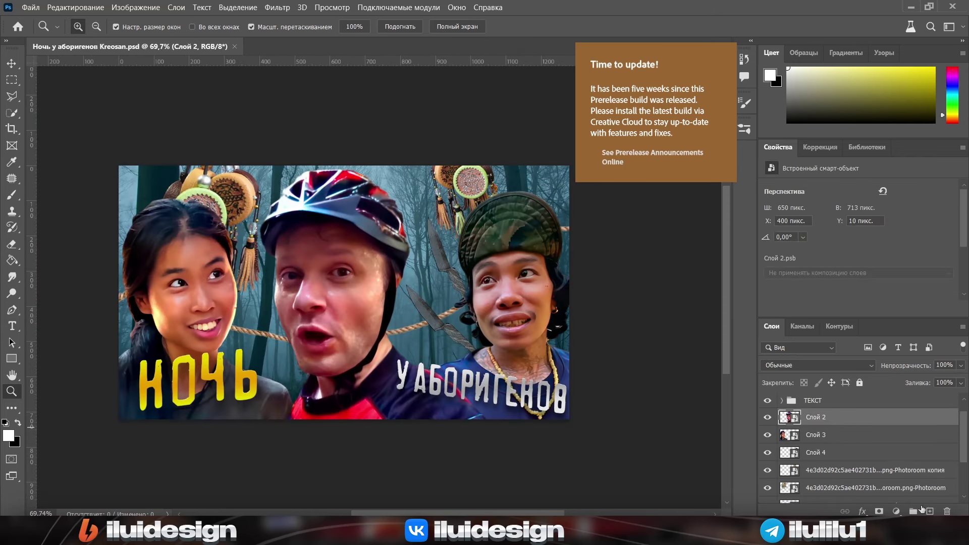
{"action": "left_click", "coordinate": [17, 420]}
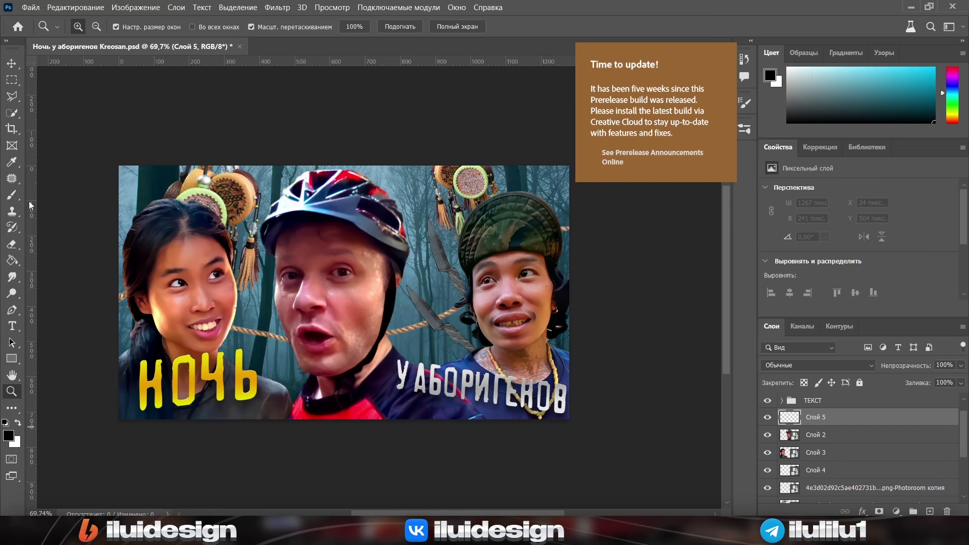
{"action": "left_click", "coordinate": [11, 195]}
{"action": "right_click", "coordinate": [429, 379]}
{"action": "double_click", "coordinate": [469, 407]}
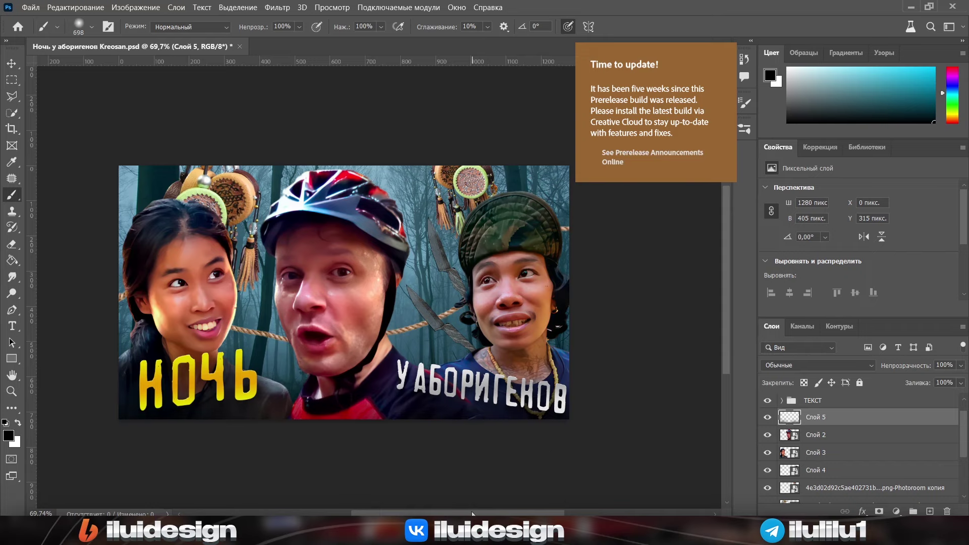
{"action": "left_click_drag", "start_coordinate": [475, 514], "coordinate": [419, 514]}
{"action": "left_click", "coordinate": [175, 327]}
{"action": "key", "text": "e"}
{"action": "scroll", "coordinate": [449, 503], "scroll_direction": "right", "scroll_amount": 7}
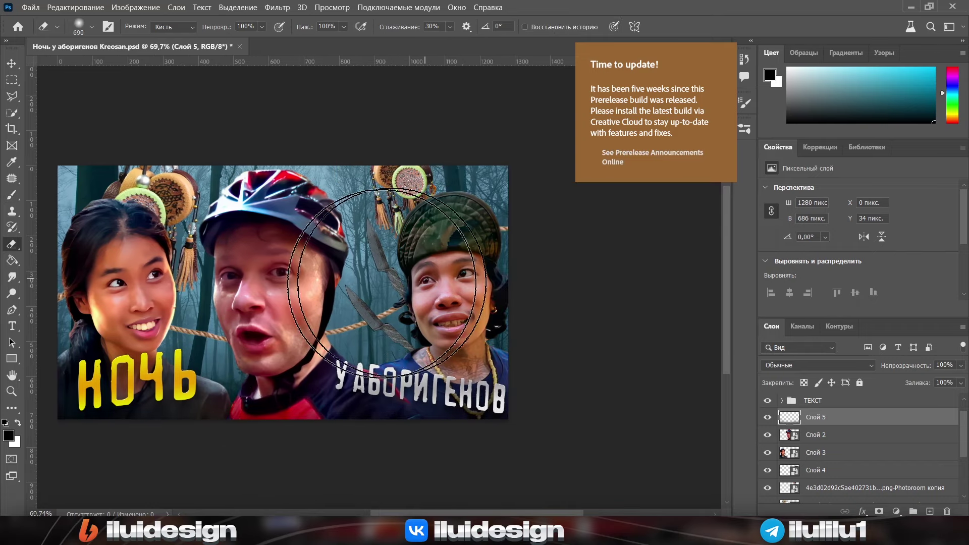
Position the fog image just above the forest background, give it a black layer mask, and brush fog into the lower part at 77% opacity.
{"action": "left_click", "coordinate": [11, 391]}
{"action": "left_click_drag", "start_coordinate": [272, 273], "coordinate": [214, 306]}
{"action": "left_click_drag", "start_coordinate": [246, 265], "coordinate": [299, 268]}
{"action": "left_click_drag", "start_coordinate": [236, 266], "coordinate": [338, 372]}
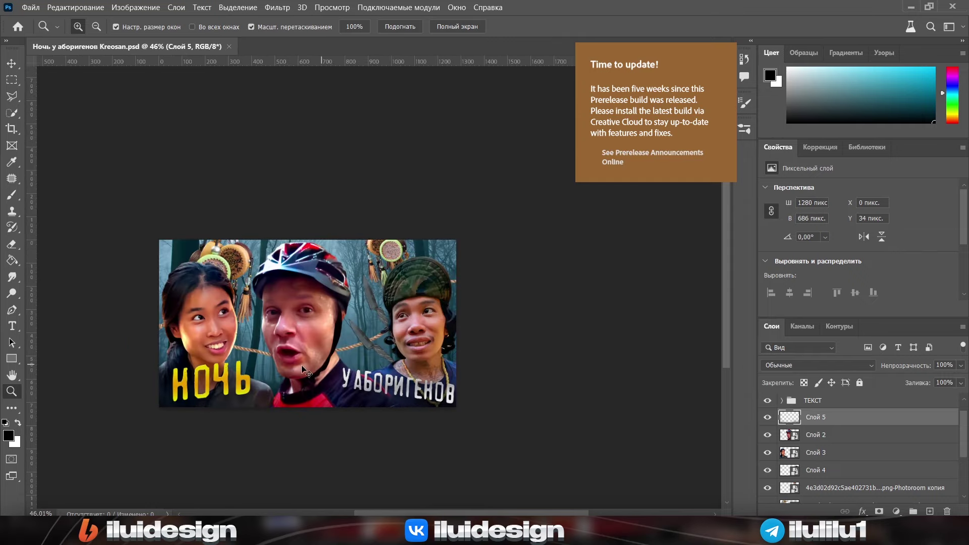
{"action": "left_click_drag", "start_coordinate": [279, 330], "coordinate": [306, 322]}
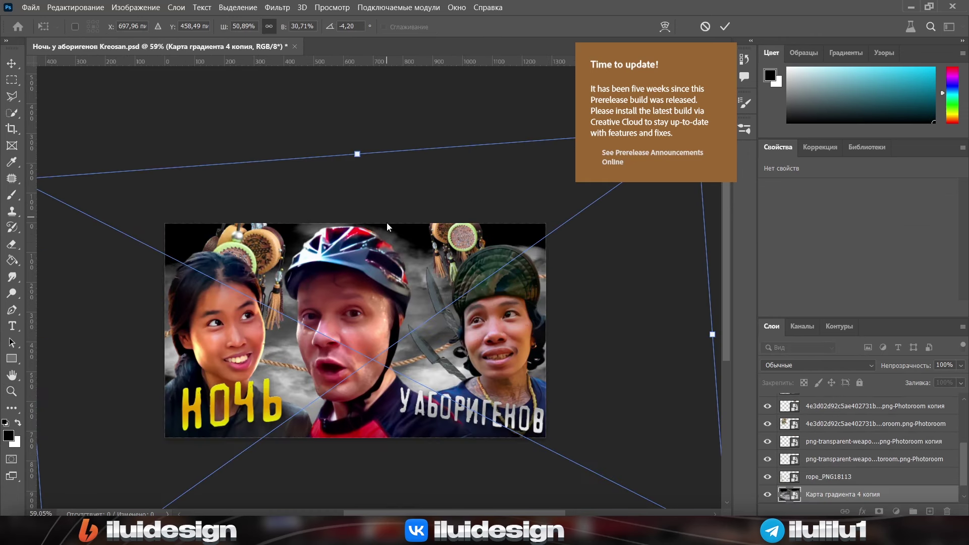
{"action": "left_click_drag", "start_coordinate": [386, 223], "coordinate": [383, 293]}
{"action": "left_click", "coordinate": [8, 194]}
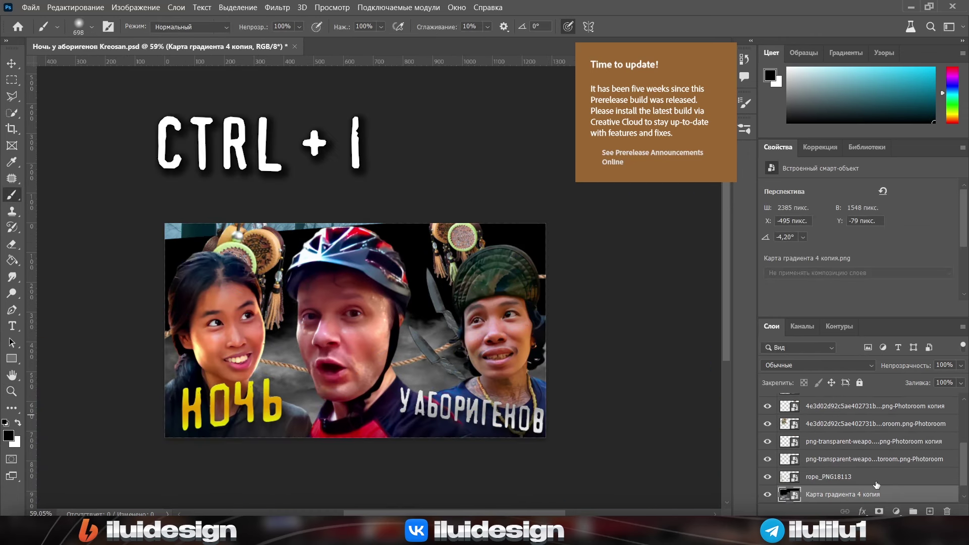
{"action": "left_click", "coordinate": [879, 509]}
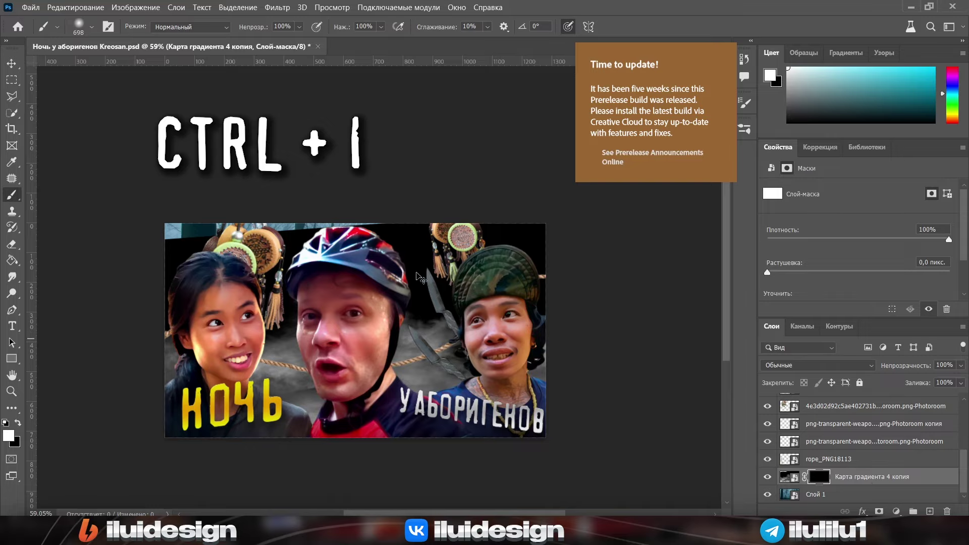
{"action": "scroll", "coordinate": [151, 324], "scroll_direction": "down", "scroll_amount": 2}
{"action": "left_click_drag", "start_coordinate": [208, 371], "coordinate": [385, 368]}
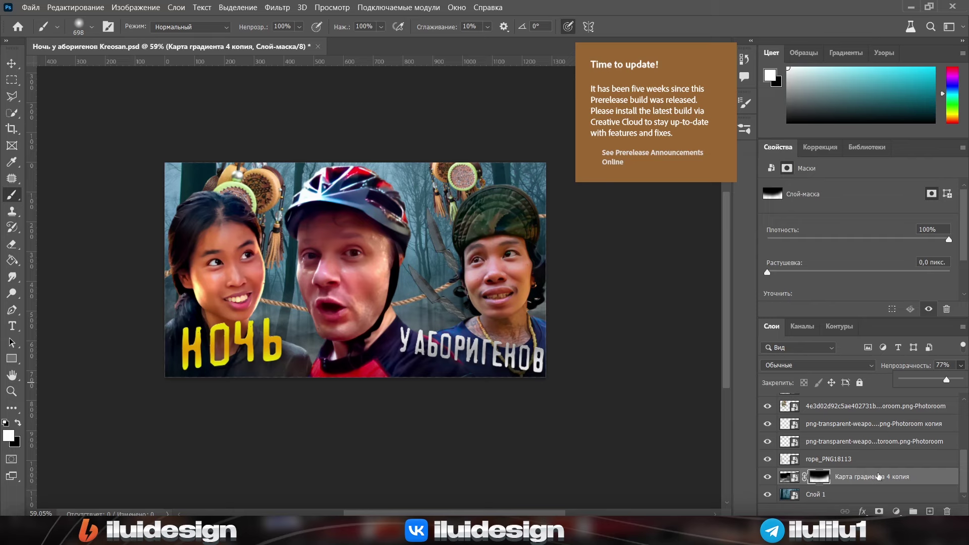
Duplicate the masked fog layer, place the copy above "Слой 2", and transform it to cover only the bottom of the thumbnail.
{"action": "left_click", "coordinate": [879, 477]}
{"action": "key", "text": "ctrl+j"}
{"action": "left_click_drag", "start_coordinate": [877, 477], "coordinate": [869, 444]}
{"action": "key", "text": "ctrl+t"}
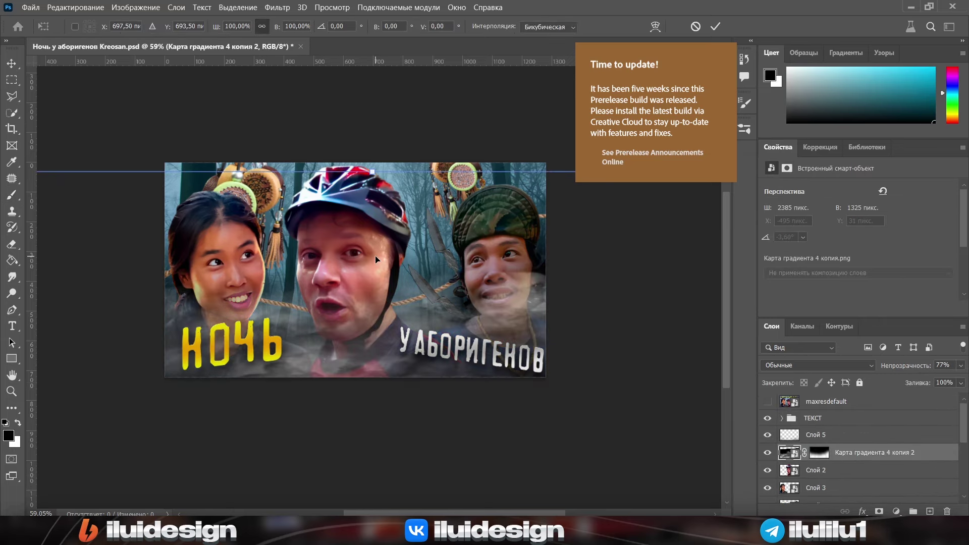
{"action": "left_click_drag", "start_coordinate": [375, 173], "coordinate": [374, 318]}
{"action": "left_click_drag", "start_coordinate": [402, 380], "coordinate": [398, 320]}
{"action": "key", "text": "Return"}
Brush over the front fog copy's mask to leave only a faint haze over the people's clothing, and save the document.
{"action": "left_click_drag", "start_coordinate": [283, 276], "coordinate": [260, 276]}
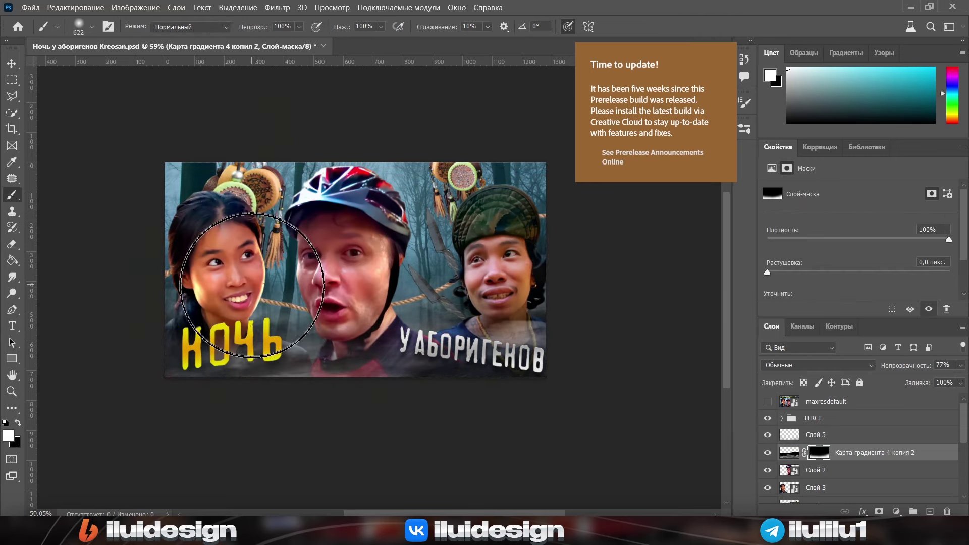
{"action": "left_click", "coordinate": [266, 305]}
{"action": "key", "text": "ctrl+z"}
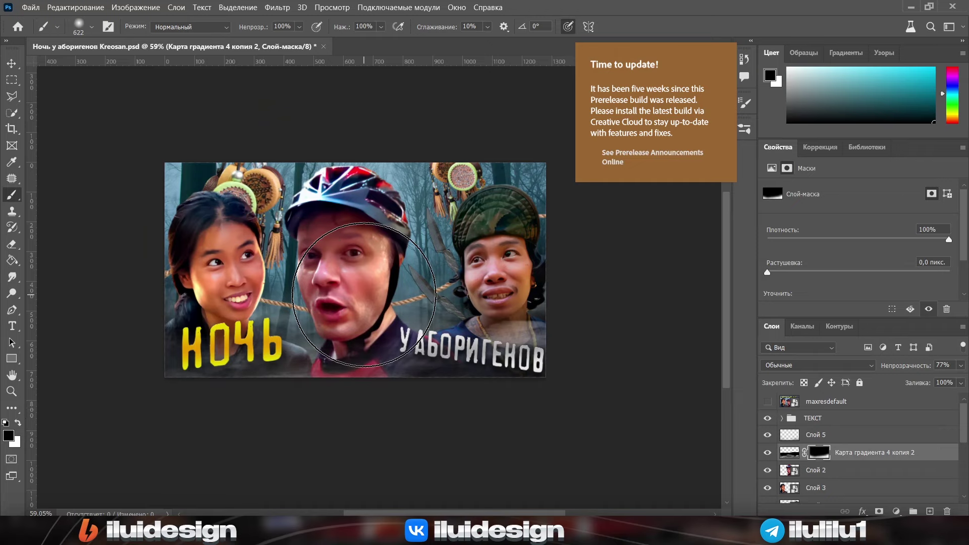
{"action": "left_click_drag", "start_coordinate": [414, 286], "coordinate": [501, 285]}
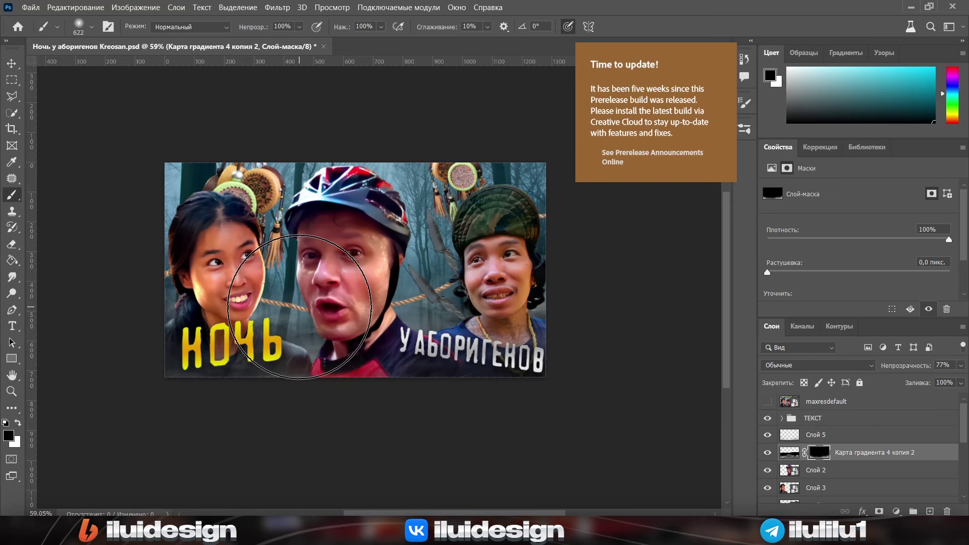
{"action": "key", "text": "z"}
{"action": "left_click_drag", "start_coordinate": [340, 278], "coordinate": [381, 260]}
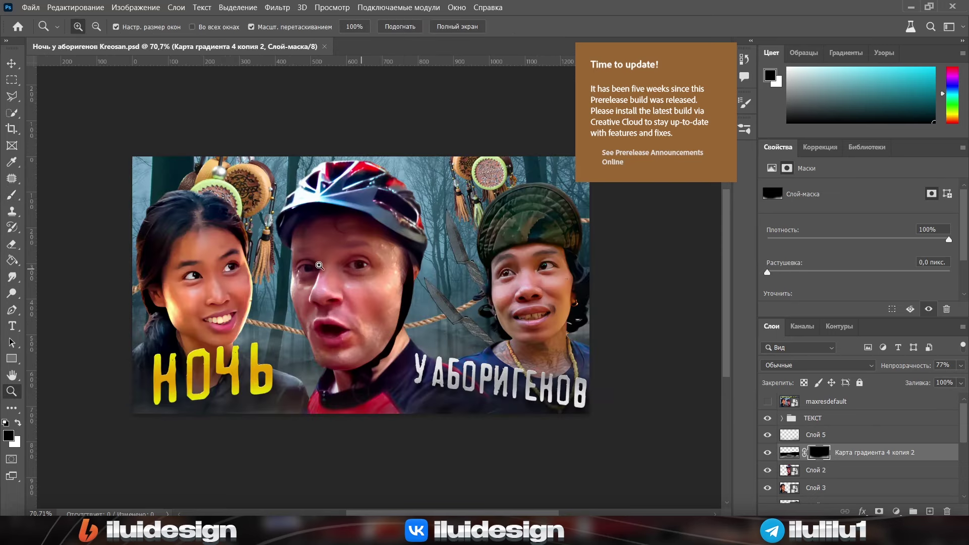
{"action": "left_click_drag", "start_coordinate": [321, 265], "coordinate": [270, 266]}
{"action": "left_click_drag", "start_coordinate": [344, 253], "coordinate": [372, 250]}
{"action": "key", "text": "ctrl+s"}
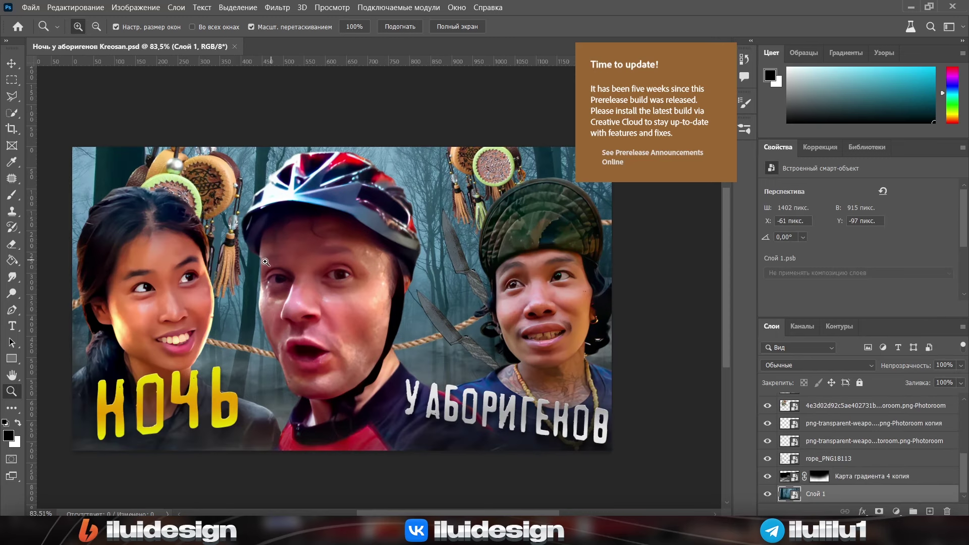
Apply a Gaussian Blur with a 2.1 px radius to the forest background layer "Слой 1".
{"action": "left_click", "coordinate": [265, 262], "text": "alt"}
{"action": "left_click", "coordinate": [277, 7]}
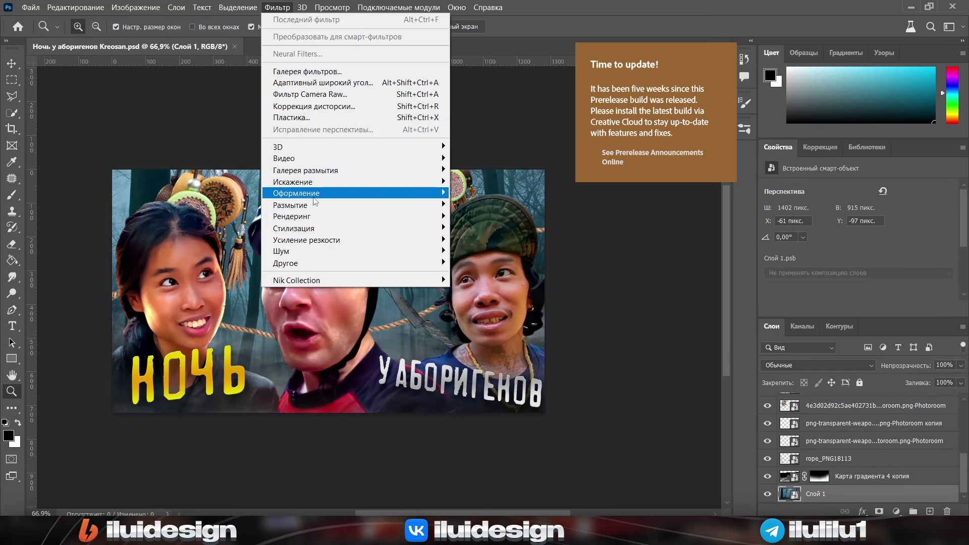
{"action": "mouse_move", "coordinate": [353, 205]}
{"action": "left_click", "coordinate": [531, 280]}
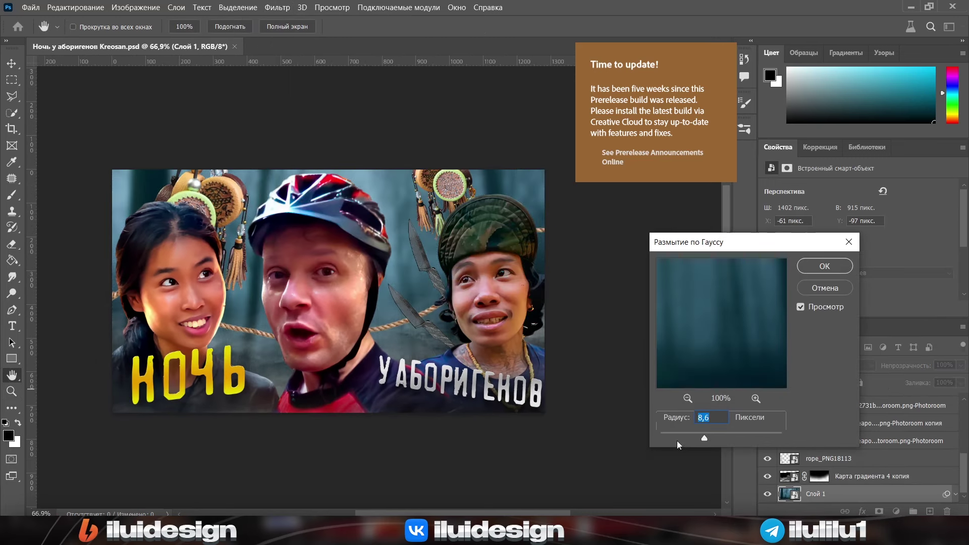
{"action": "left_click_drag", "start_coordinate": [668, 435], "coordinate": [670, 435]}
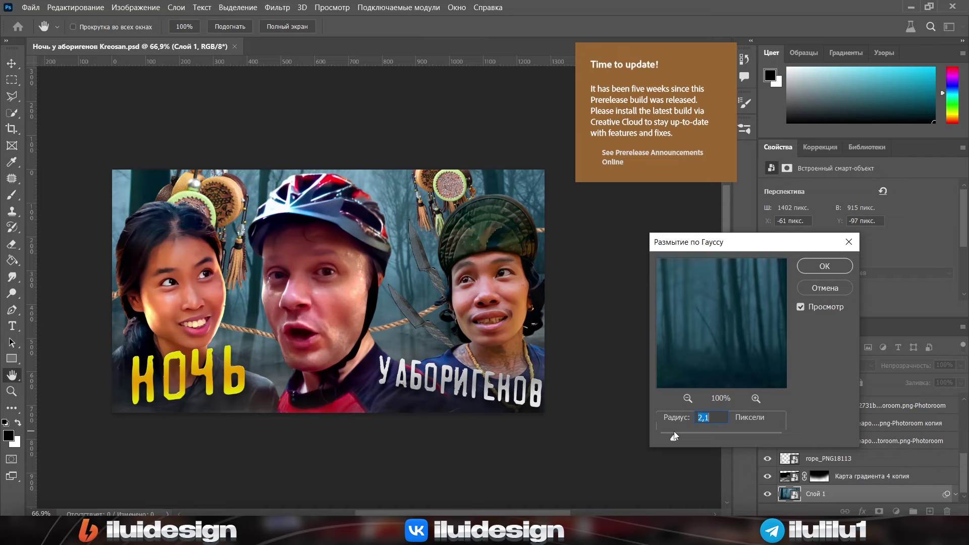
{"action": "left_click", "coordinate": [825, 266]}
Check how the people, titles and background read at reduced and enlarged thumbnail sizes.
{"action": "key", "text": "z"}
{"action": "left_click_drag", "start_coordinate": [310, 302], "coordinate": [250, 290]}
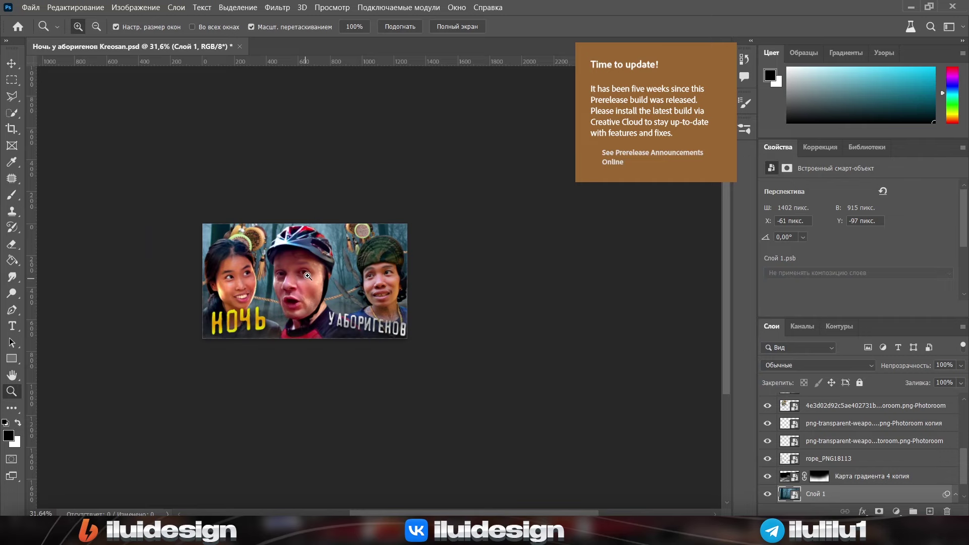
{"action": "left_click_drag", "start_coordinate": [301, 266], "coordinate": [341, 248]}
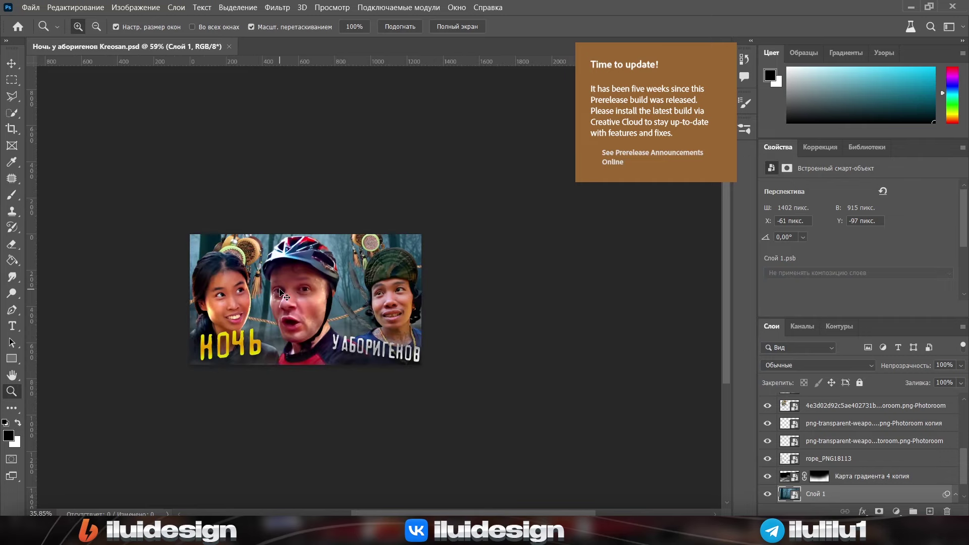
{"action": "left_click_drag", "start_coordinate": [283, 278], "coordinate": [278, 279]}
{"action": "key", "text": "v"}
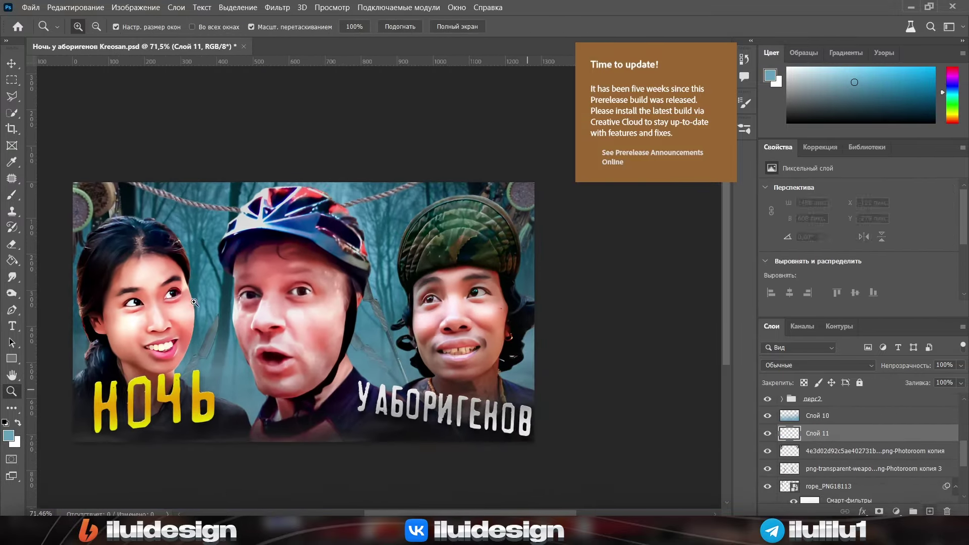
{"action": "left_click_drag", "start_coordinate": [329, 288], "coordinate": [366, 309]}
{"action": "scroll", "coordinate": [828, 422], "scroll_direction": "up", "scroll_amount": 2}
Add a new layer above "Слой 10", behind the character groups, and fill it with black.
{"action": "left_click", "coordinate": [849, 456]}
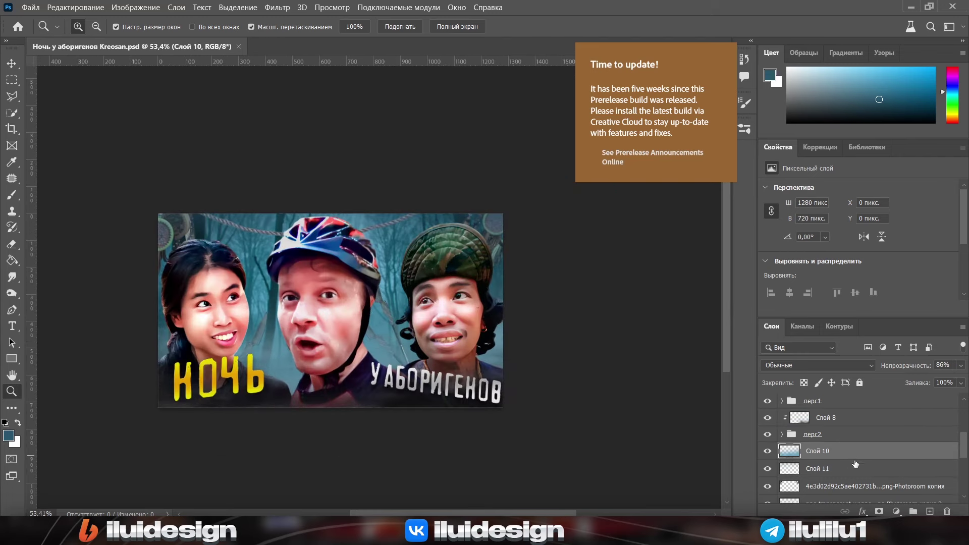
{"action": "left_click", "coordinate": [10, 438]}
{"action": "left_click", "coordinate": [862, 83]}
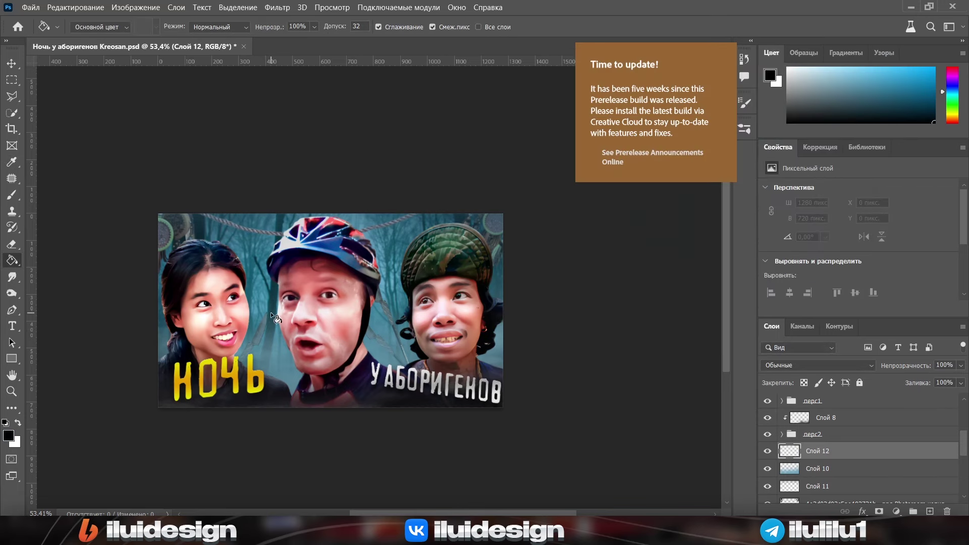
{"action": "key", "text": "g"}
{"action": "left_click", "coordinate": [328, 328]}
Open the list of adjustment layer types with the black layer selected.
{"action": "left_click", "coordinate": [896, 511]}
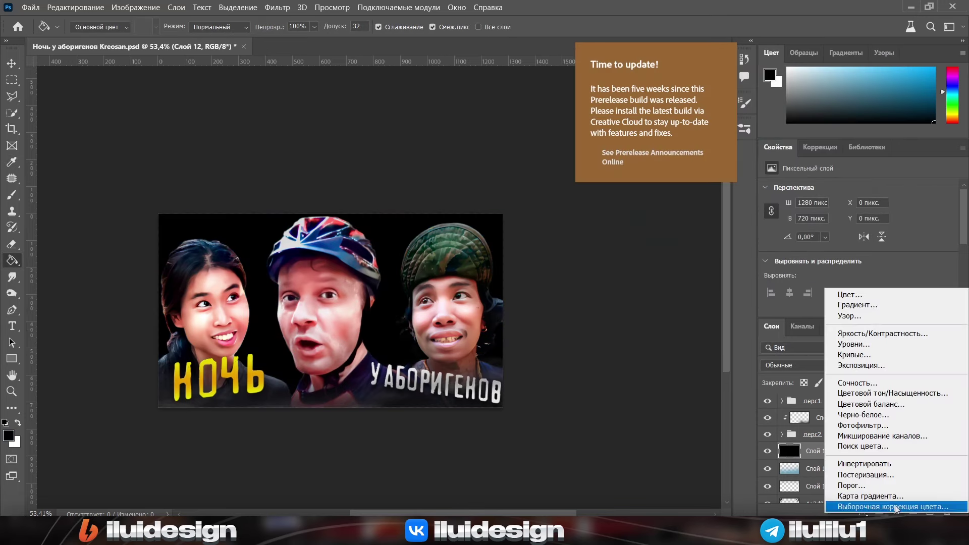